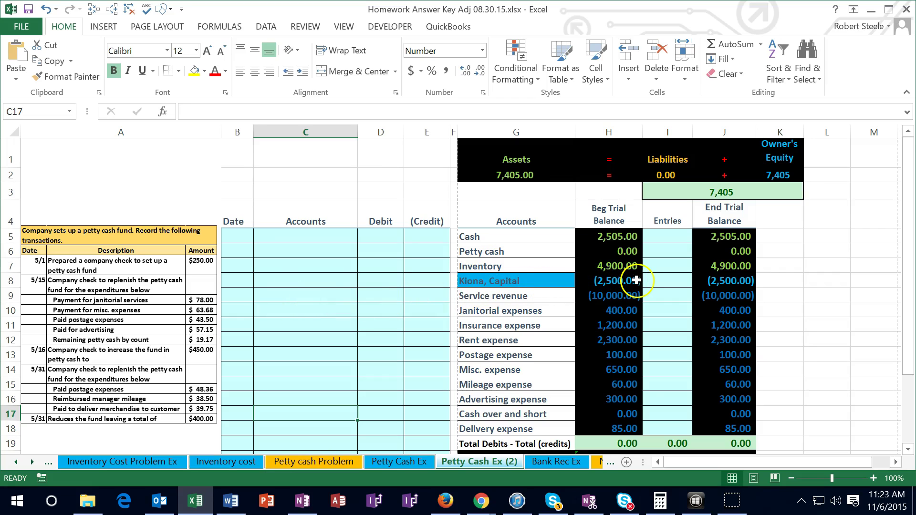
# Examine the beginning trial balance amounts from Cash through Delivery expense and the Net Income formula in H20
pyautogui.click(625, 238)
pyautogui.moveTo(625, 238); pyautogui.dragTo(625, 428)
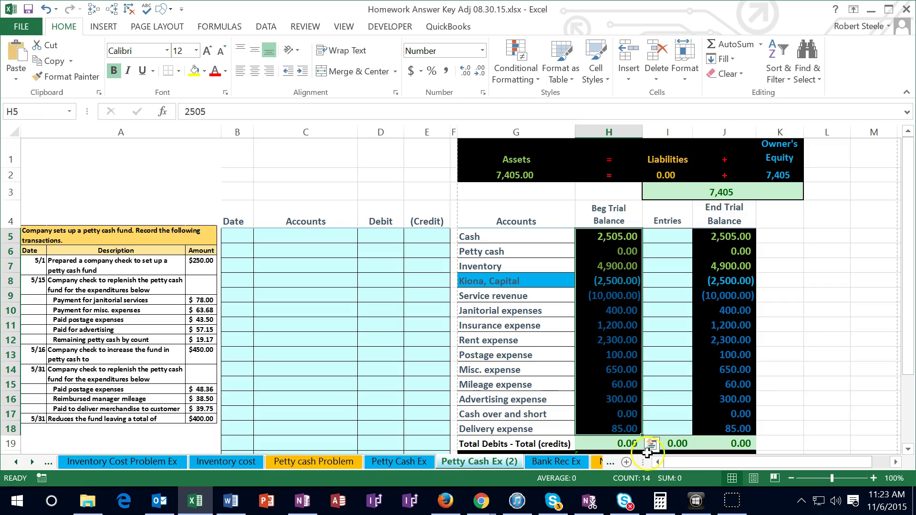
pyautogui.scroll(-1, 559, 379)
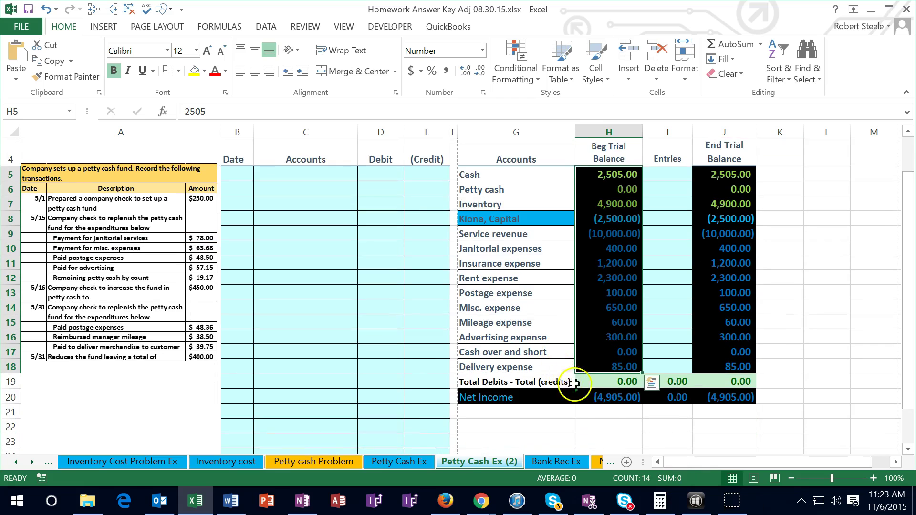
pyautogui.doubleClick(607, 401)
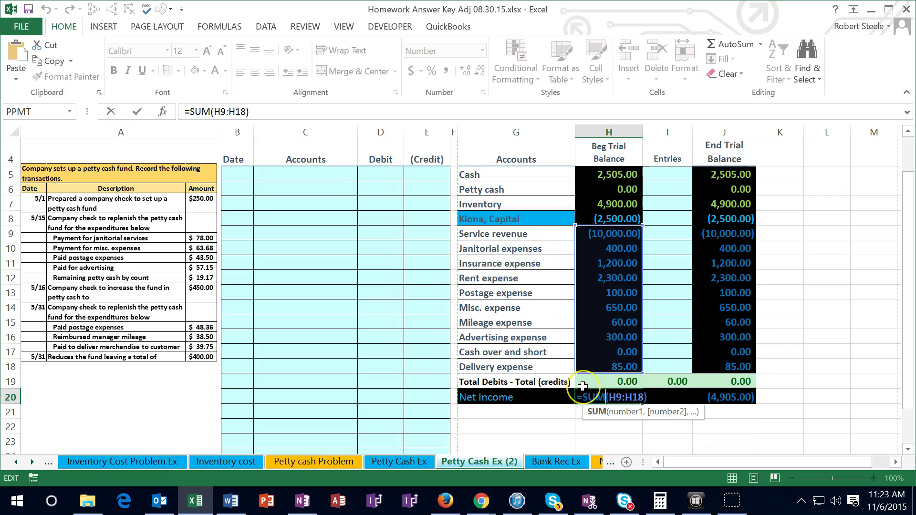
pyautogui.press('Return')
pyautogui.click(592, 410)
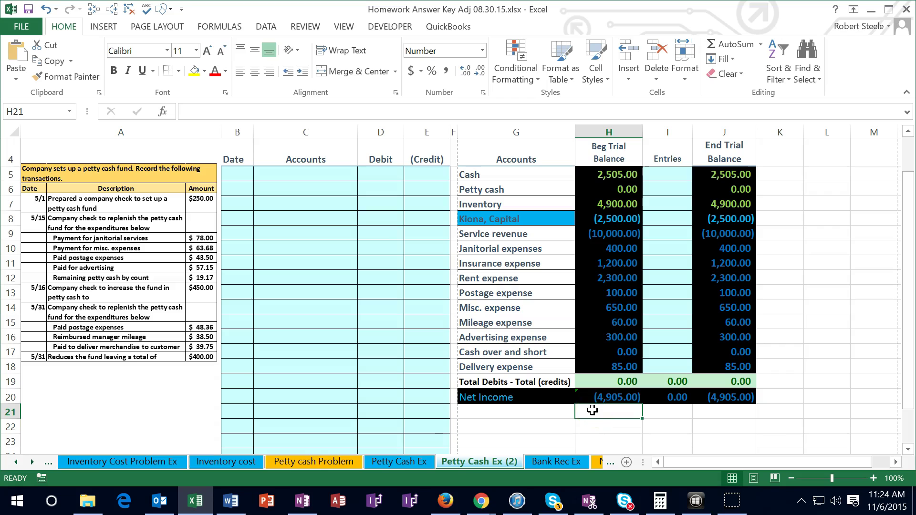
pyautogui.click(616, 235)
pyautogui.moveTo(616, 235); pyautogui.dragTo(615, 365)
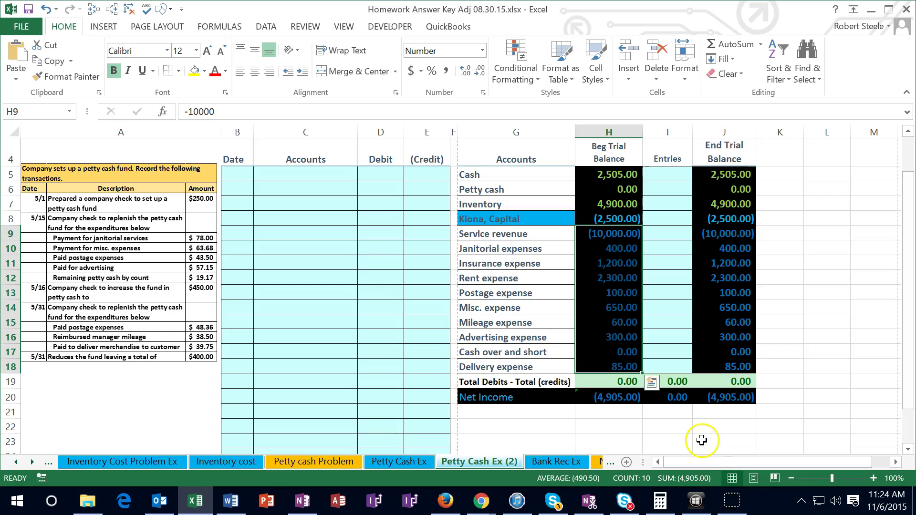
# Examine the formulas behind the Assets and Owner's Equity totals in the accounting equation
pyautogui.scroll(1, 701, 440)
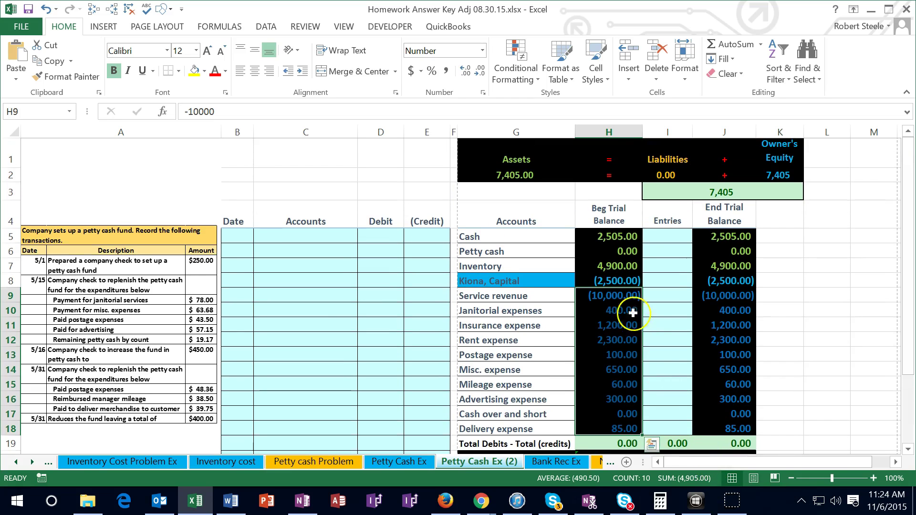
pyautogui.doubleClick(523, 176)
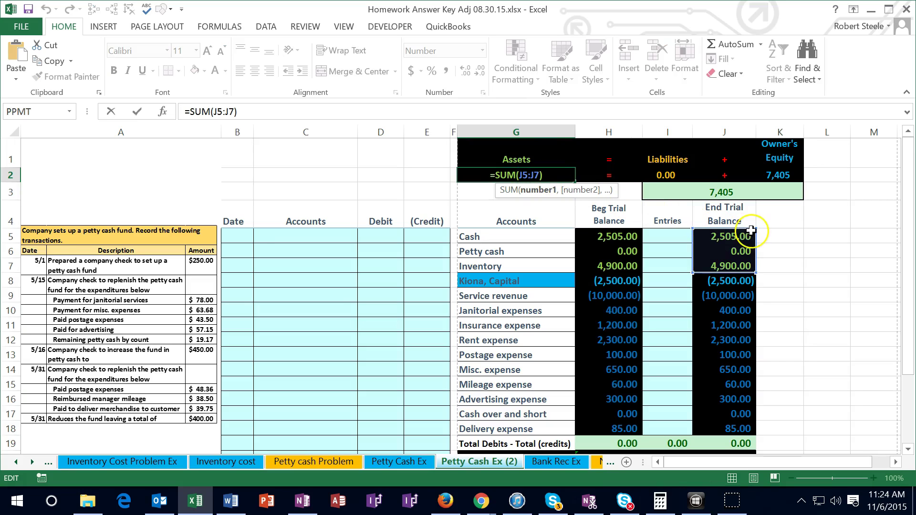
pyautogui.press('Return')
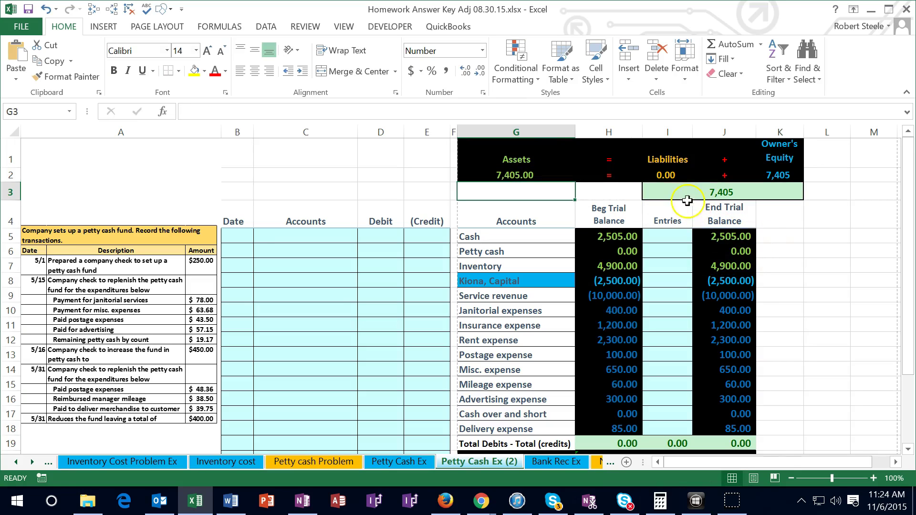
pyautogui.doubleClick(769, 175)
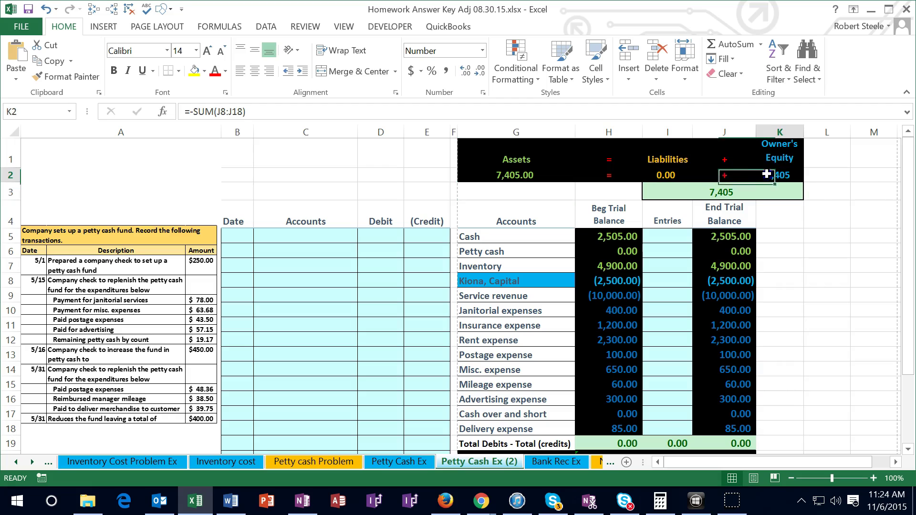
pyautogui.press('Return')
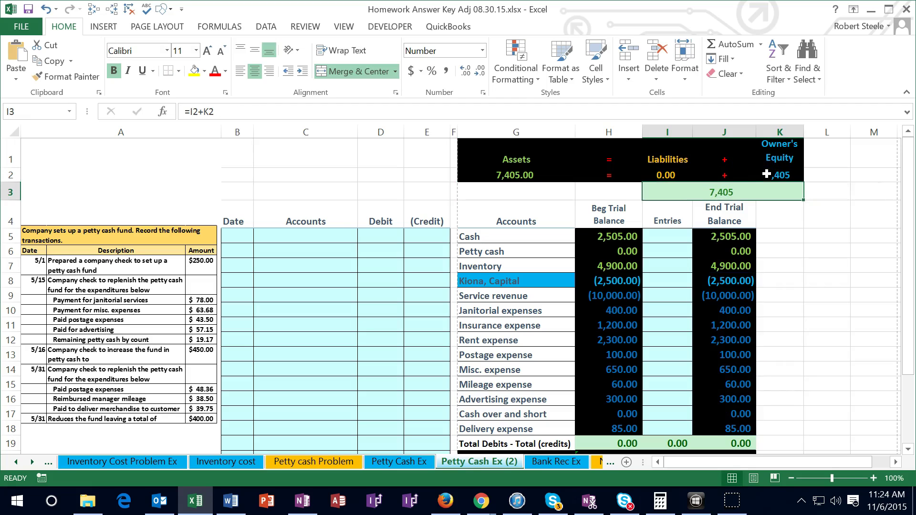
# Enter the date 5/1 in B5 for the first journal entry
pyautogui.scroll(-1, 191, 271)
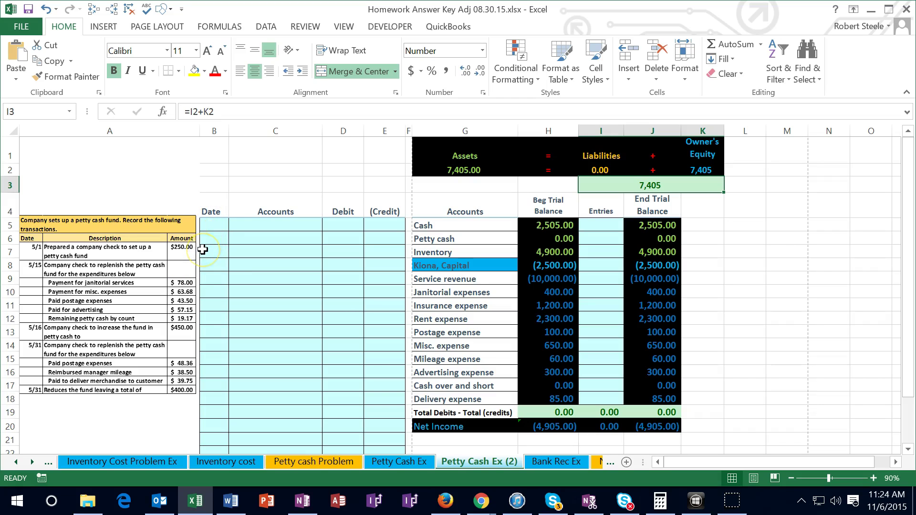
pyautogui.click(216, 227)
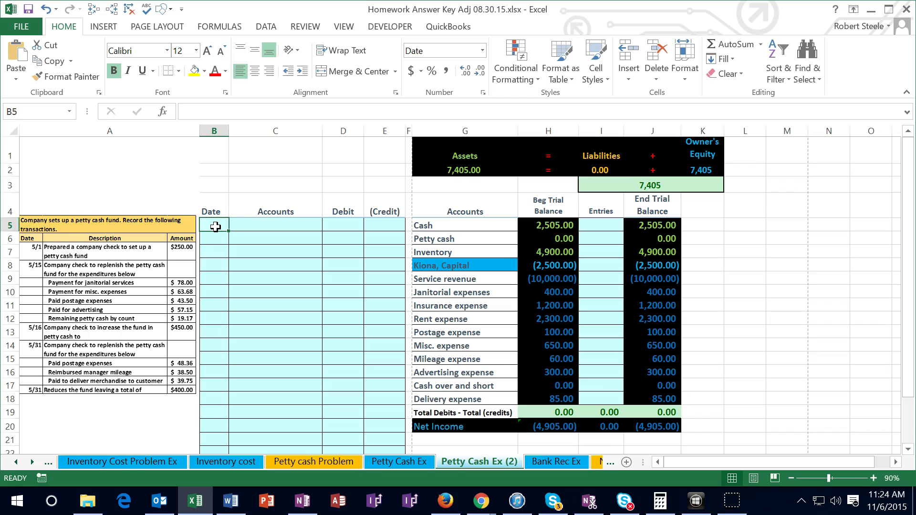
pyautogui.write('5/1')
pyautogui.press('Return')
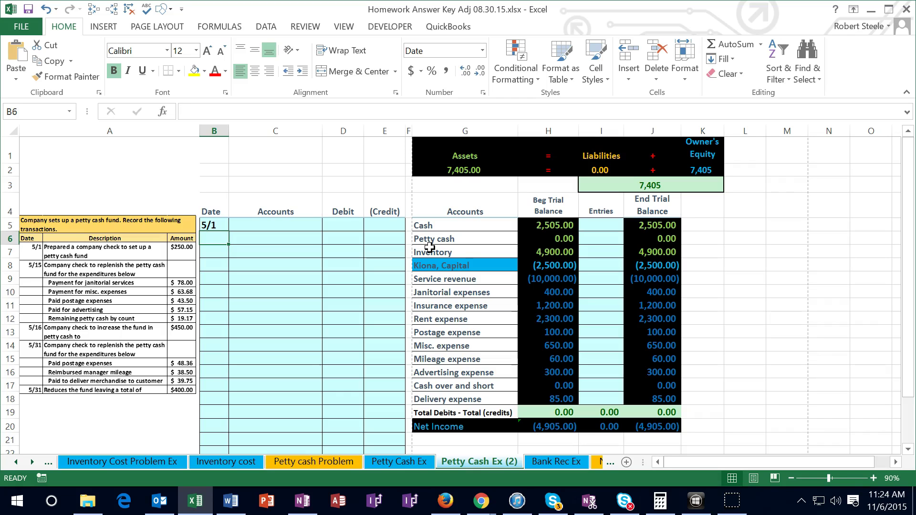
# Copy the Cash account name from the trial balance and paste it as values into C6 of the journal
pyautogui.moveTo(461, 225); pyautogui.dragTo(639, 226)
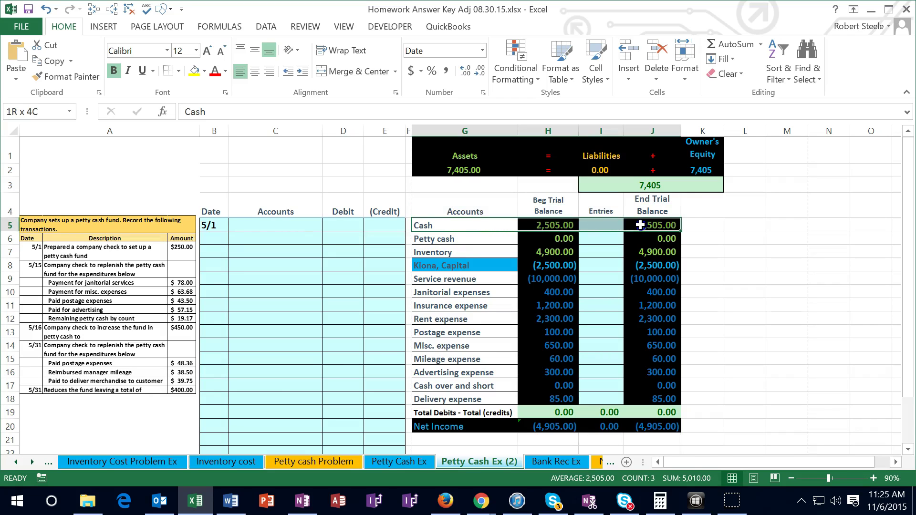
pyautogui.click(668, 225)
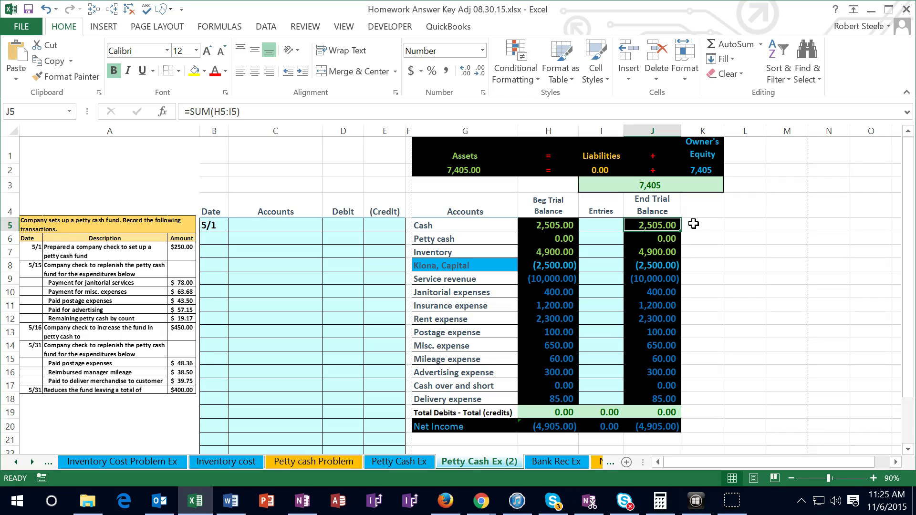
pyautogui.click(451, 227)
pyautogui.rightClick(451, 227)
pyautogui.click(480, 227)
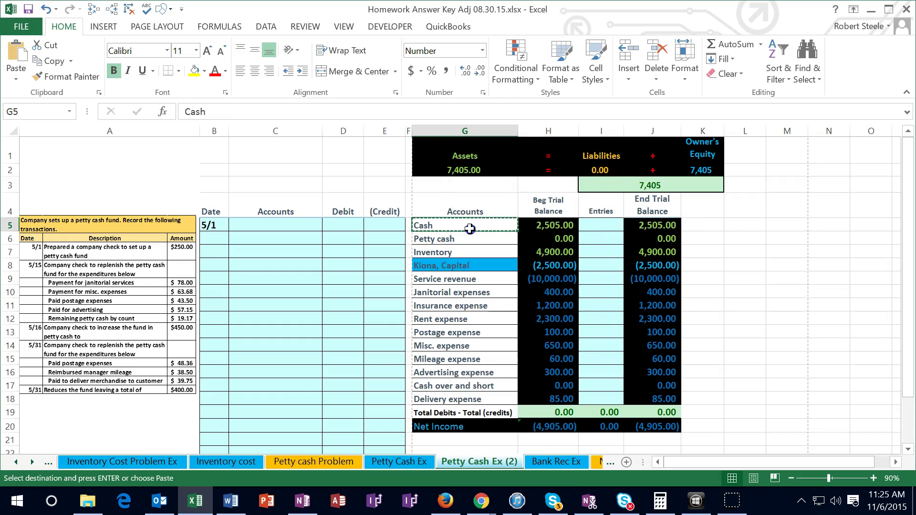
pyautogui.click(297, 237)
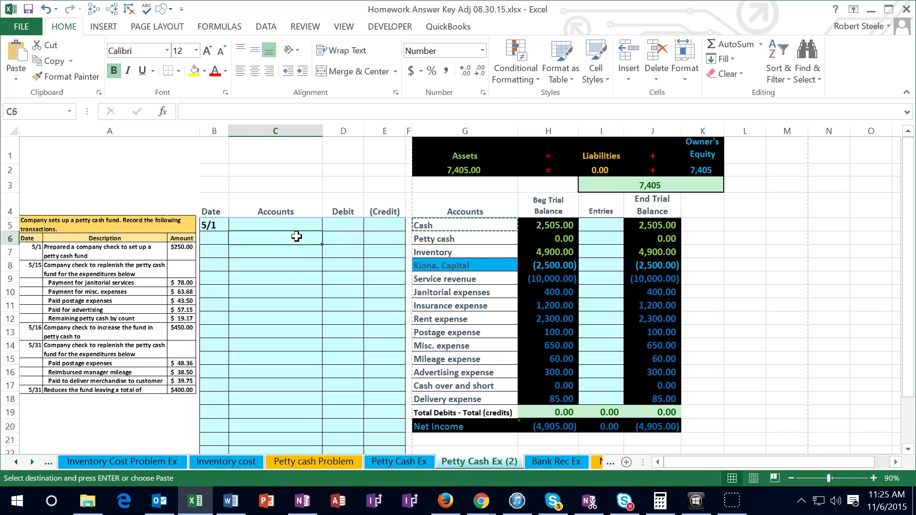
pyautogui.click(242, 235)
pyautogui.rightClick(243, 237)
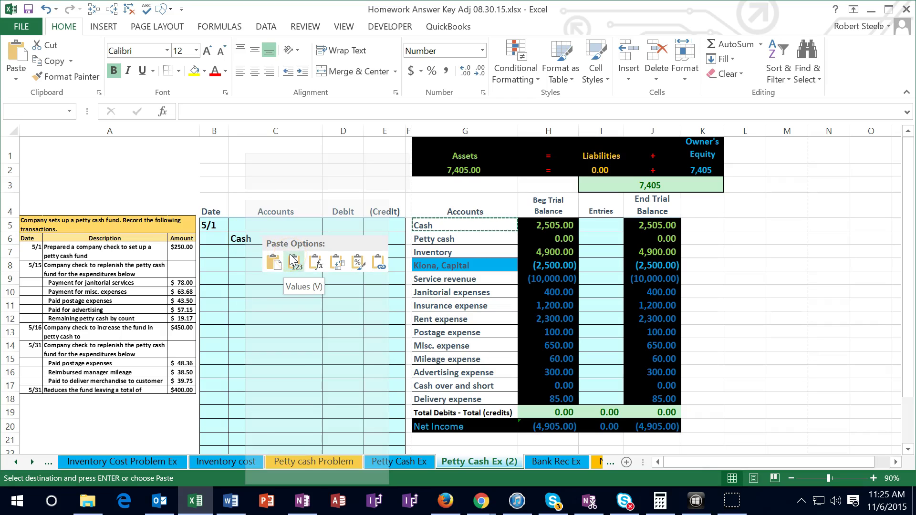
pyautogui.click(293, 261)
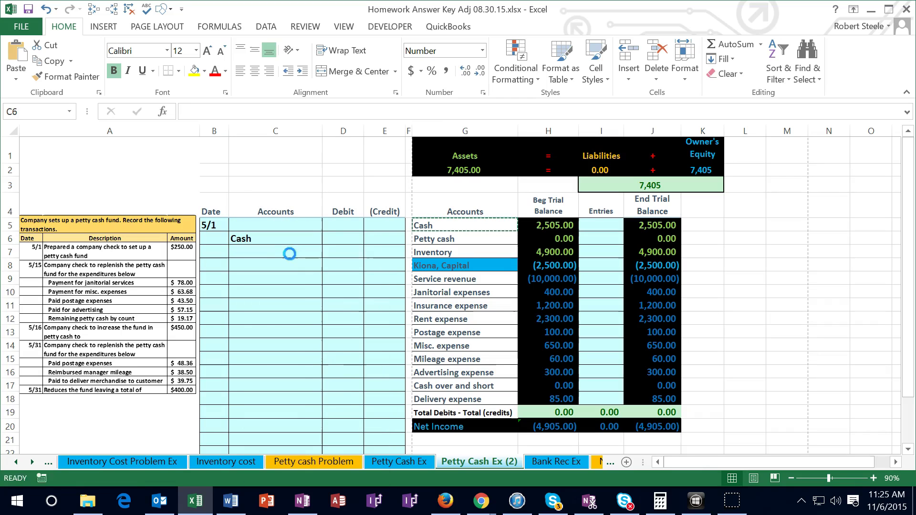
# Enter -250 as the credit amount for Cash in E6
pyautogui.click(381, 238)
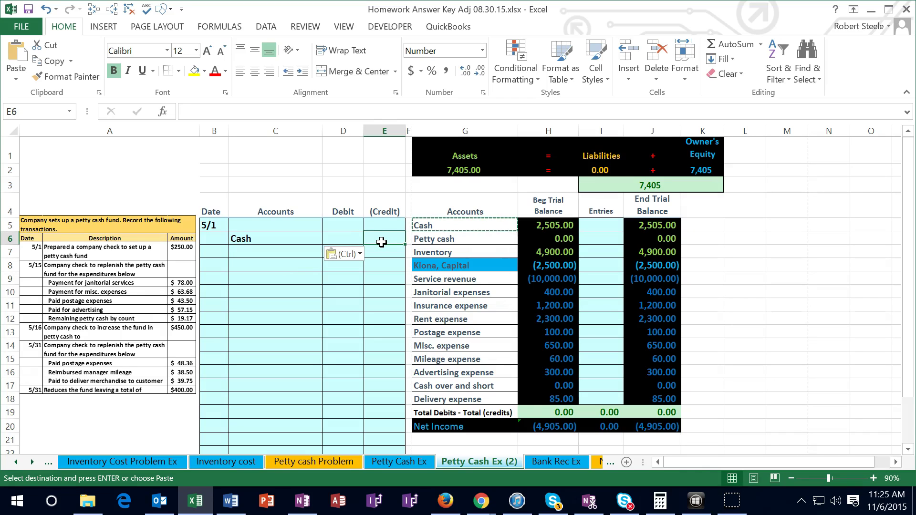
pyautogui.write('-')
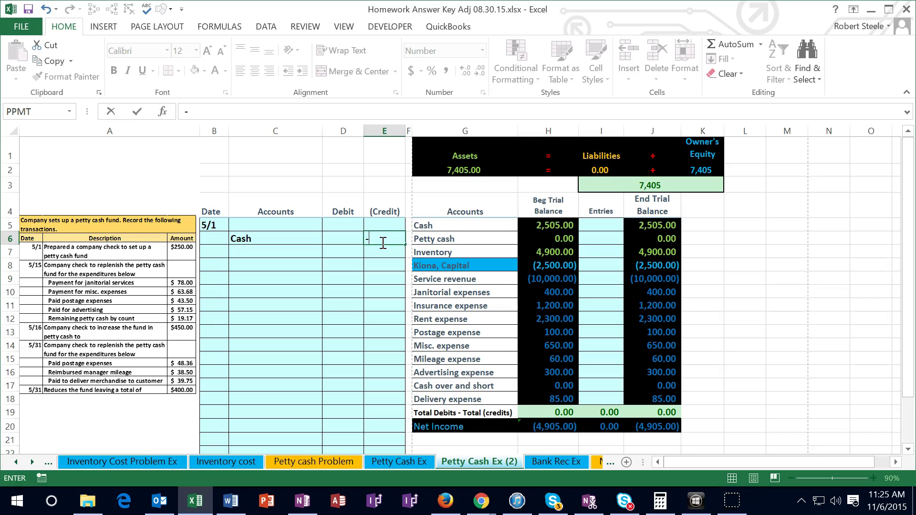
pyautogui.write('250')
pyautogui.hotkey('ctrl', 'Return')
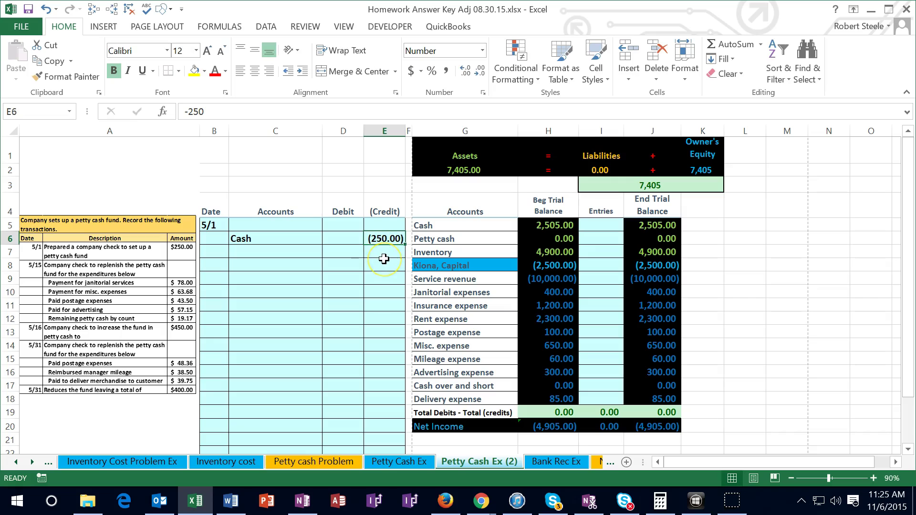
# Fill the debit cell D5 with the formula -E6, reversing the sign of the Cash credit
pyautogui.click(342, 225)
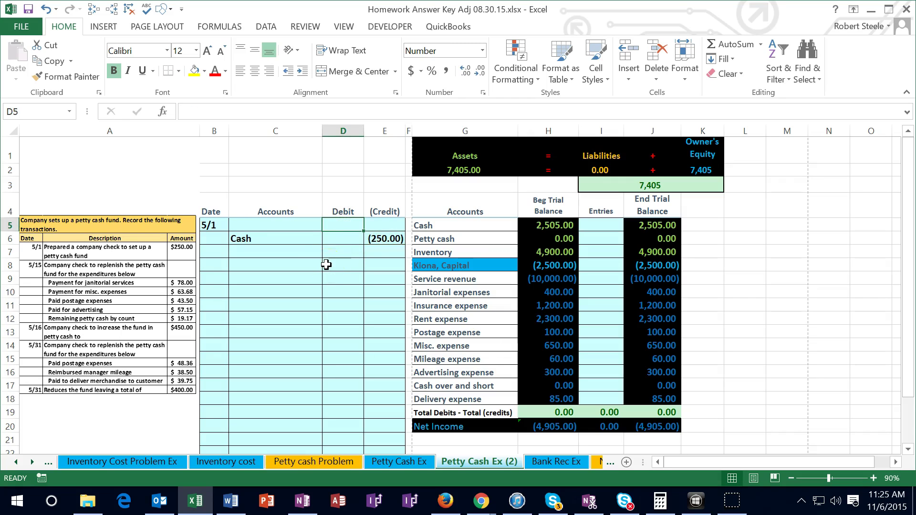
pyautogui.write('-')
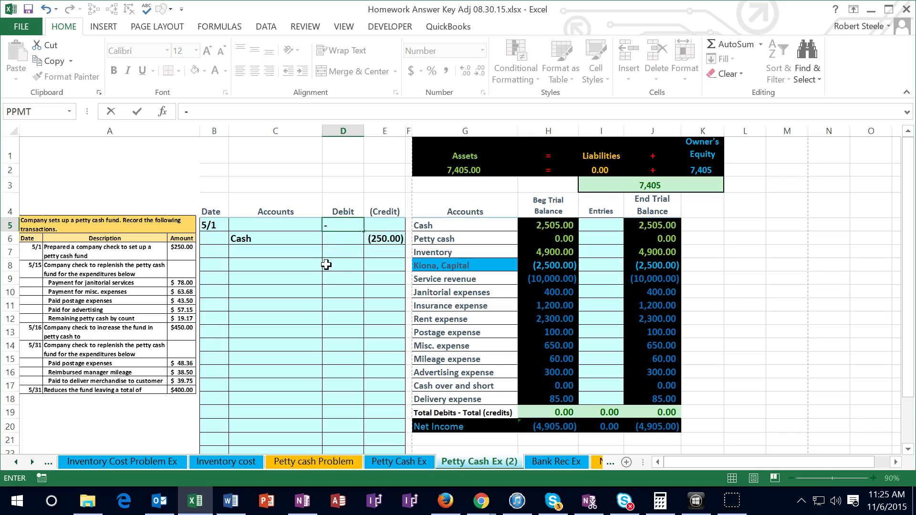
pyautogui.press('Down')
pyautogui.press('Right')
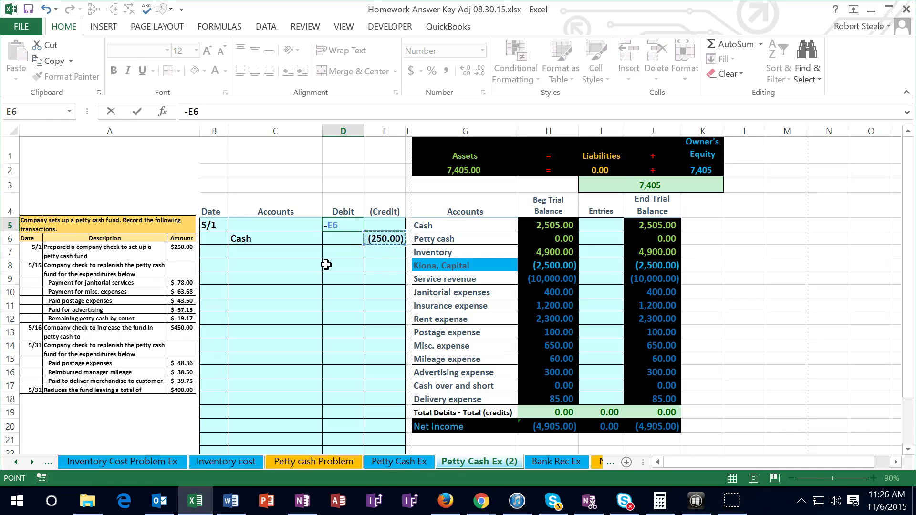
pyautogui.press('Return')
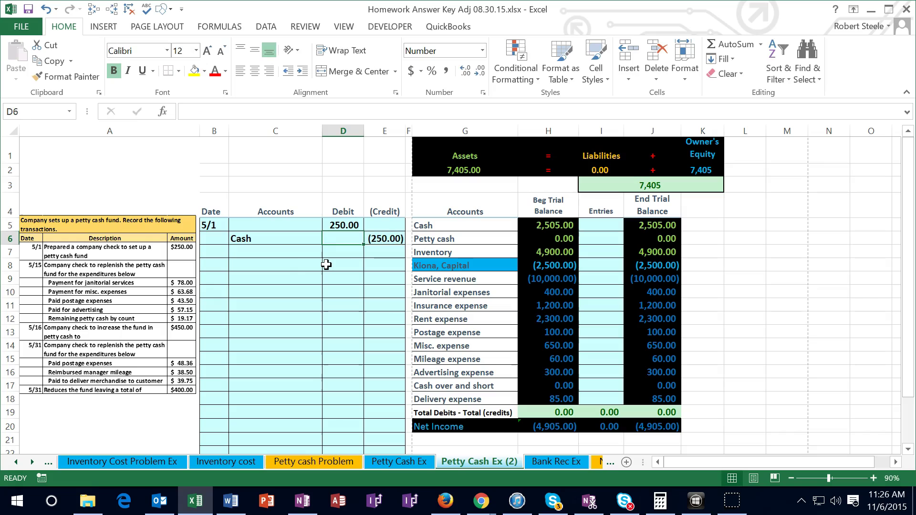
pyautogui.click(350, 244)
# Copy the Petty cash account name from the trial balance and paste it as values into C5
pyautogui.click(287, 226)
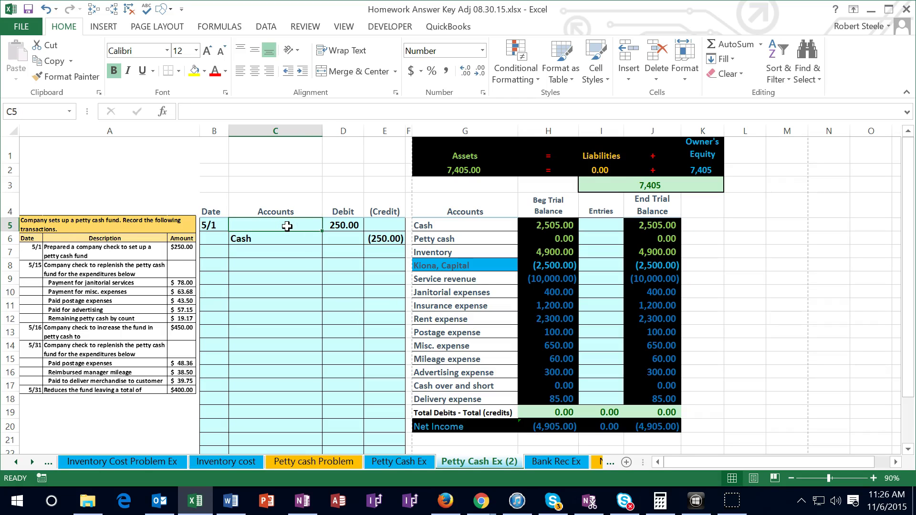
pyautogui.click(442, 241)
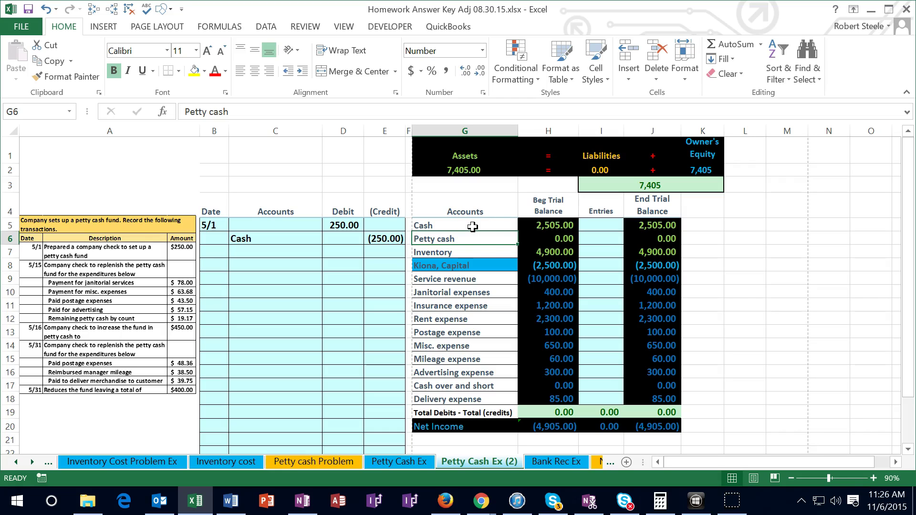
pyautogui.rightClick(467, 237)
pyautogui.click(494, 222)
pyautogui.click(276, 226)
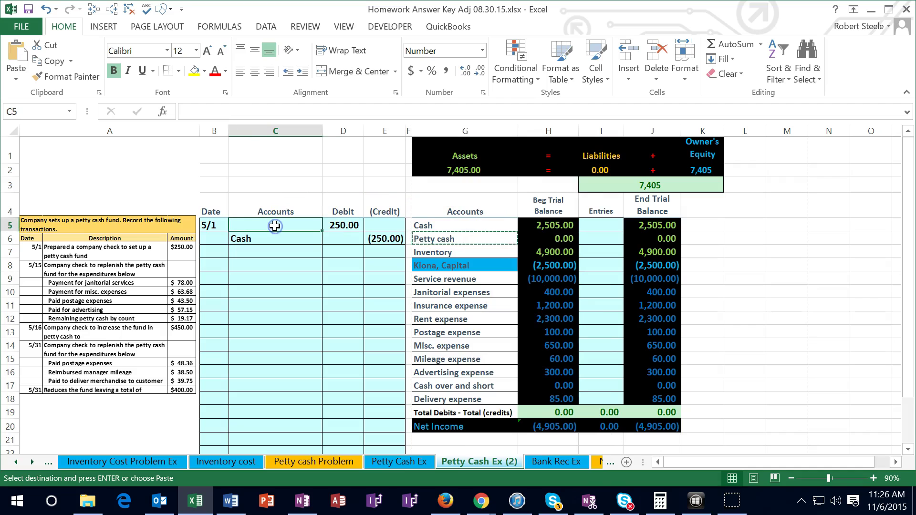
pyautogui.rightClick(277, 228)
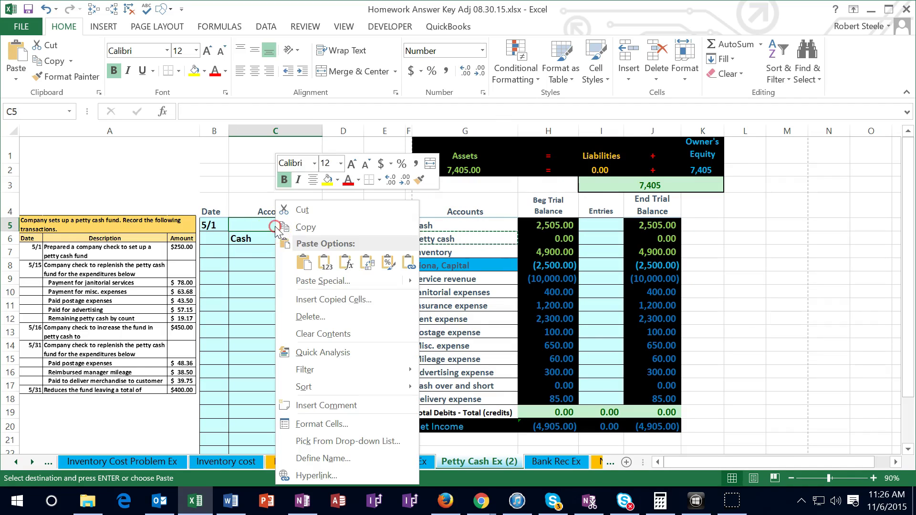
pyautogui.click(325, 263)
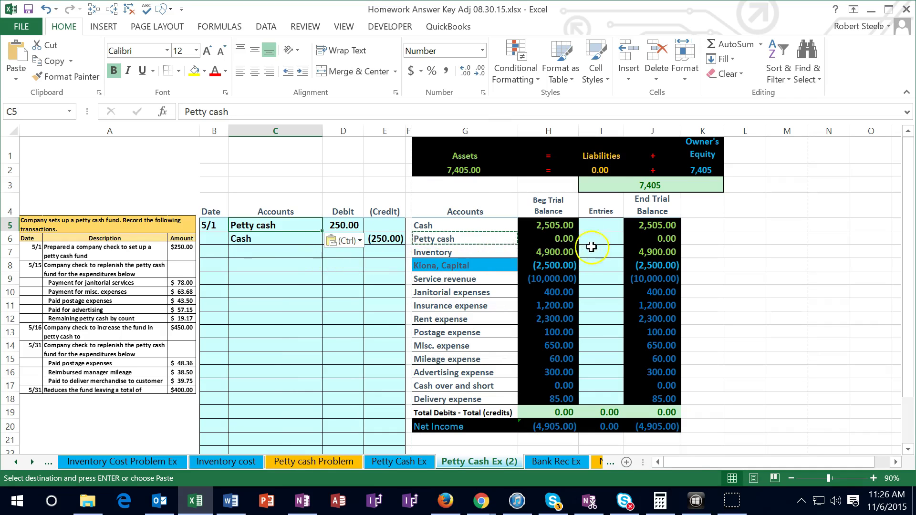
# Post the petty cash debit to the trial balance by entering the formula =D5 in entries cell I6
pyautogui.click(598, 224)
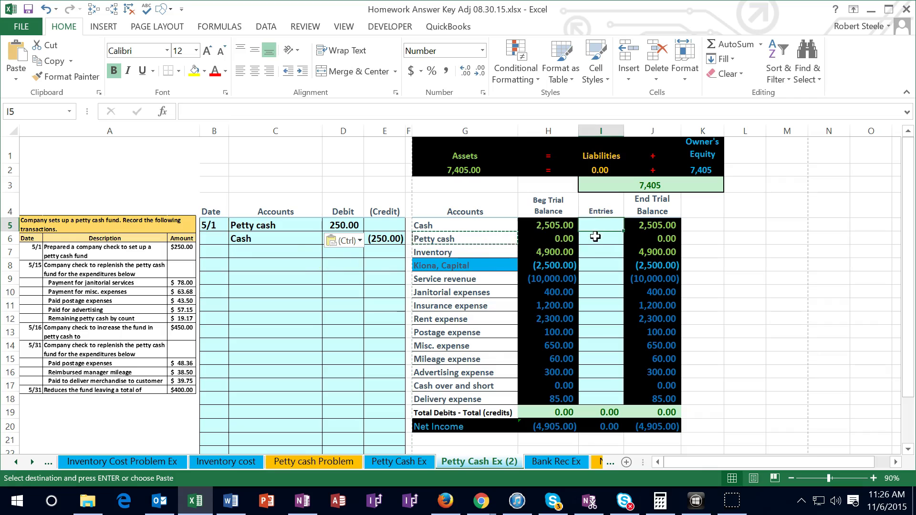
pyautogui.click(595, 237)
pyautogui.click(650, 241)
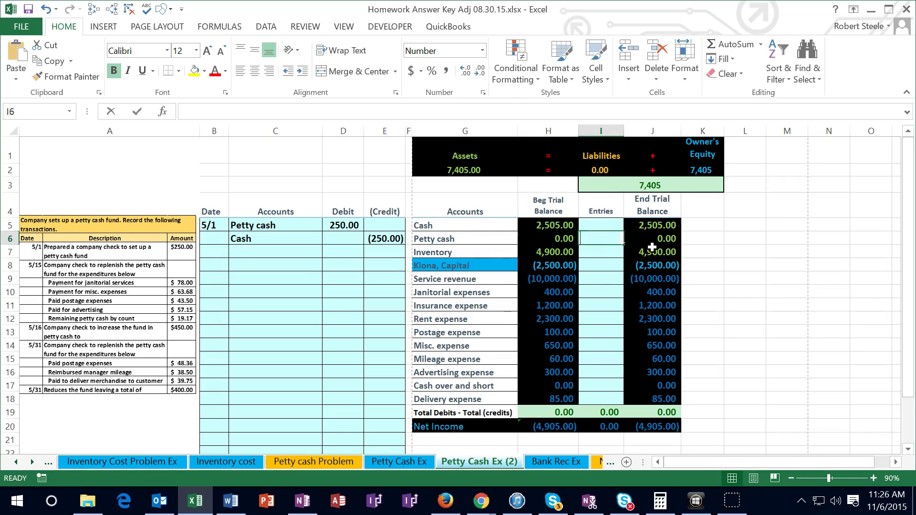
pyautogui.write('=')
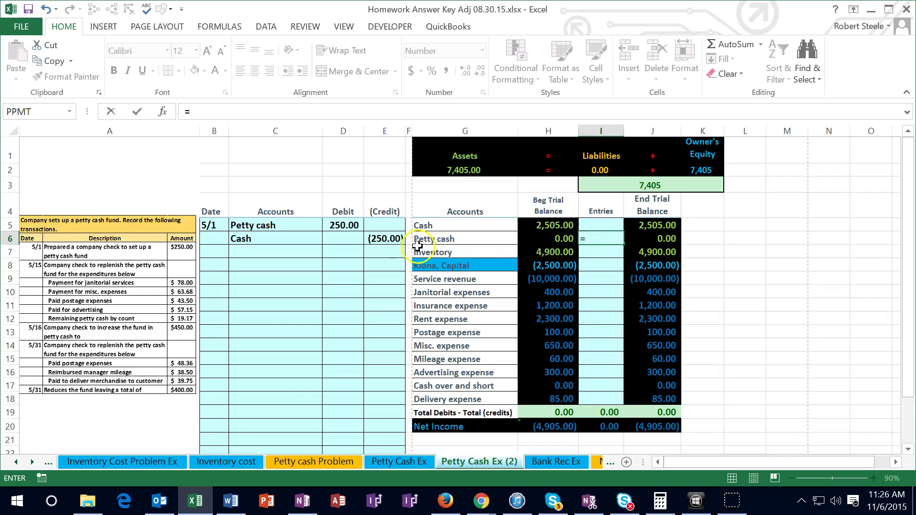
pyautogui.click(341, 225)
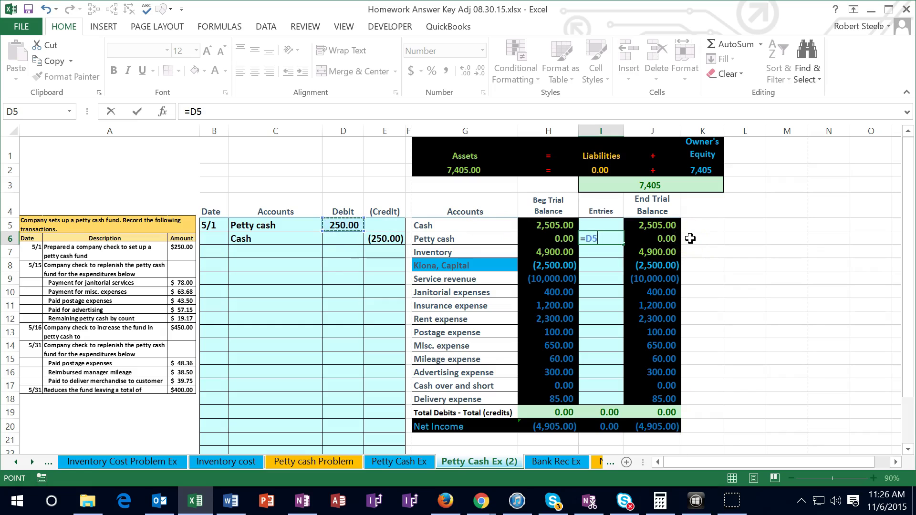
pyautogui.press('Return')
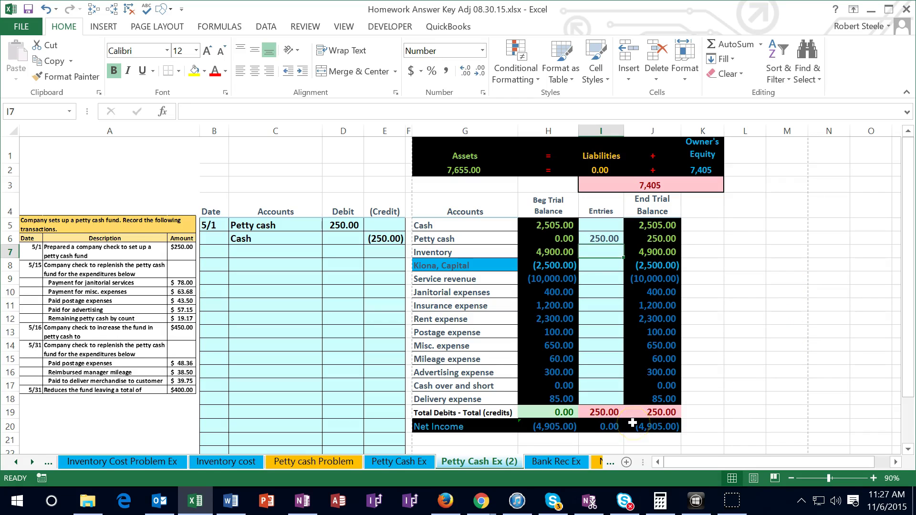
# Post the Cash credit to the trial balance by entering the formula =E6 in entries cell I5
pyautogui.click(603, 225)
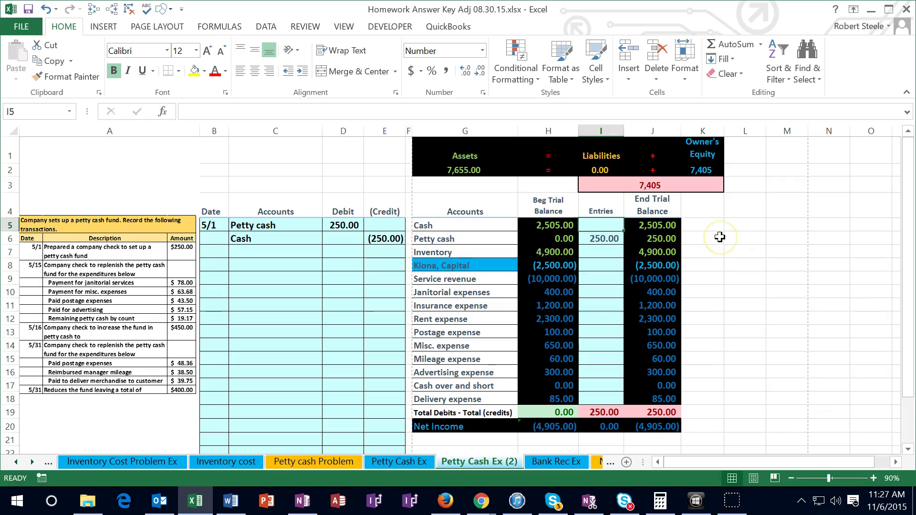
pyautogui.write('=')
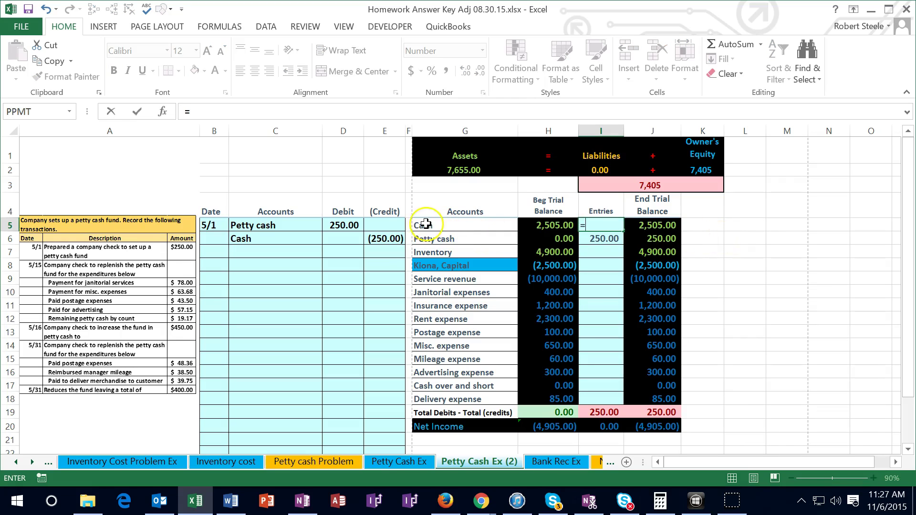
pyautogui.click(393, 238)
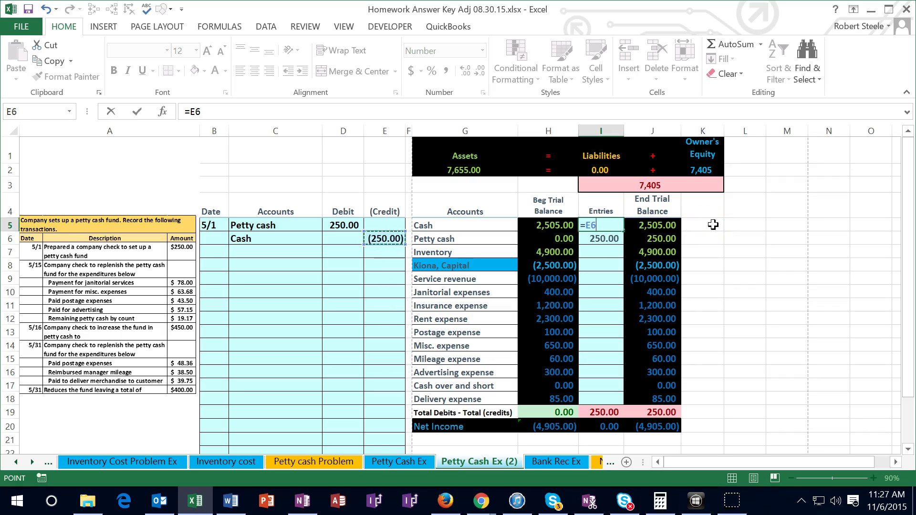
pyautogui.press('Return')
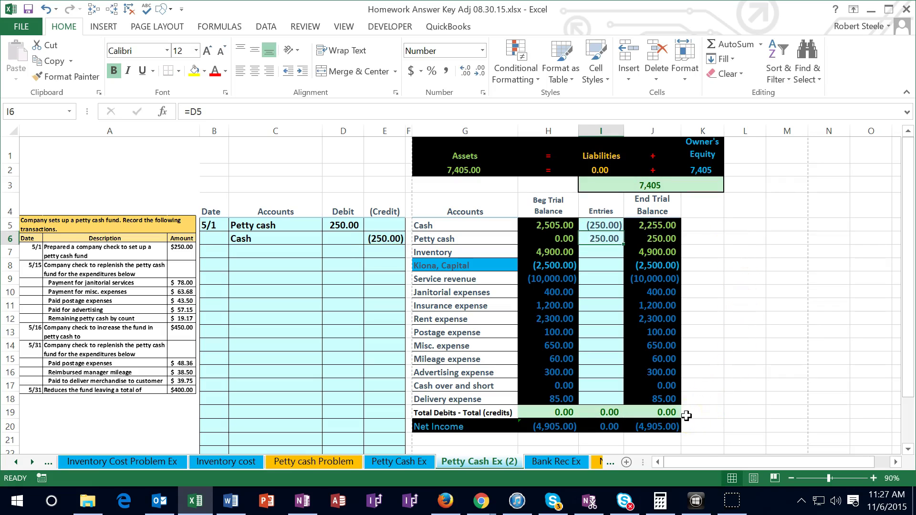
# Enter the date 5/15 in B8 to begin the replenishment journal entry
pyautogui.click(443, 244)
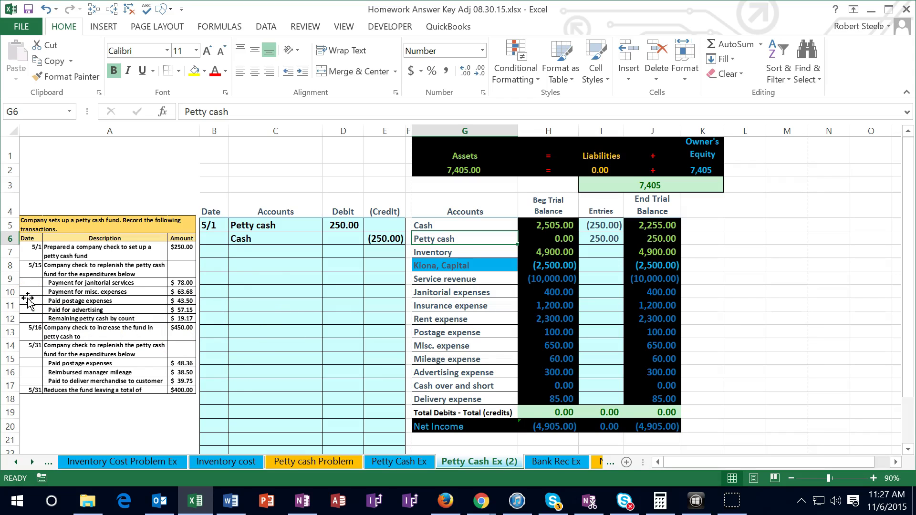
pyautogui.click(215, 269)
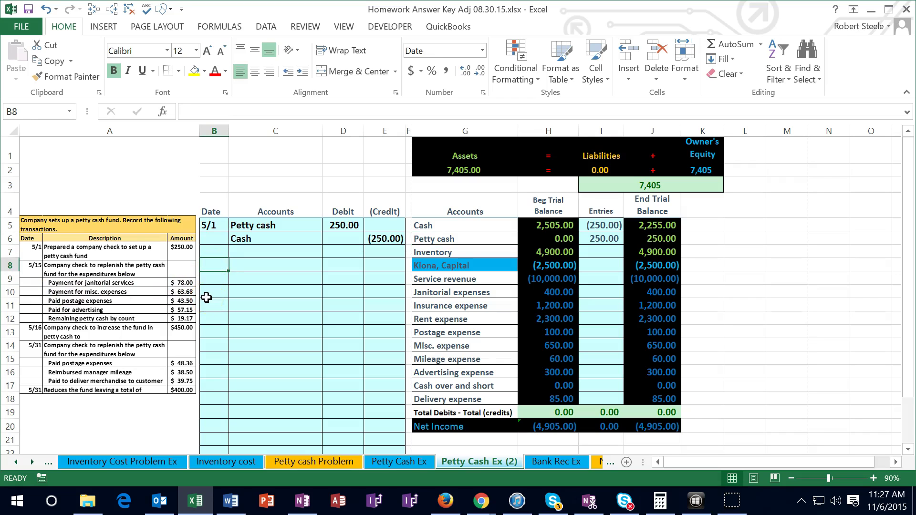
pyautogui.write('5/15')
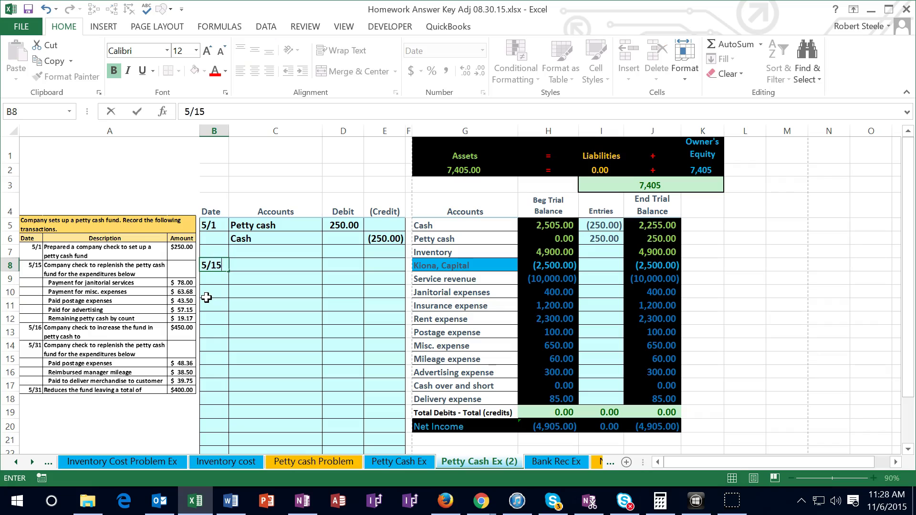
pyautogui.press('Return')
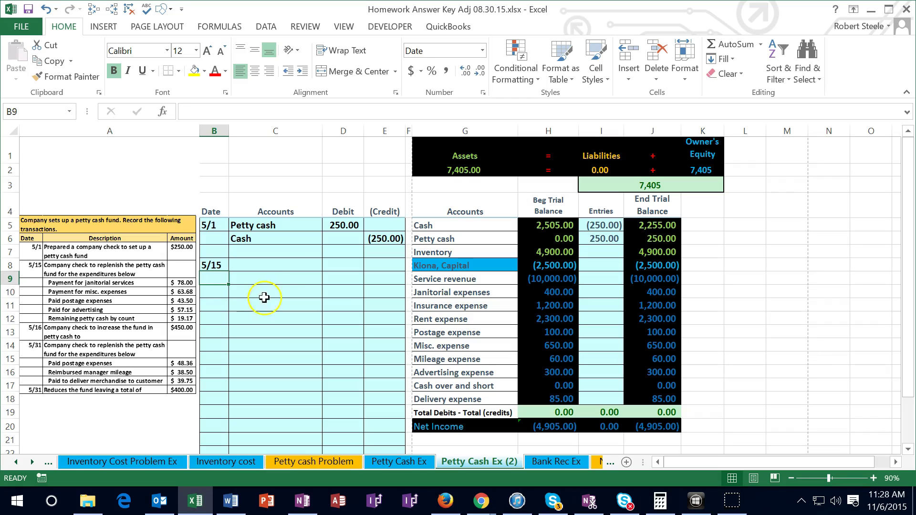
# Examine the expense accounts in the trial balance, from Janitorial expenses down to Delivery expense, together with their beginning balances
pyautogui.click(268, 267)
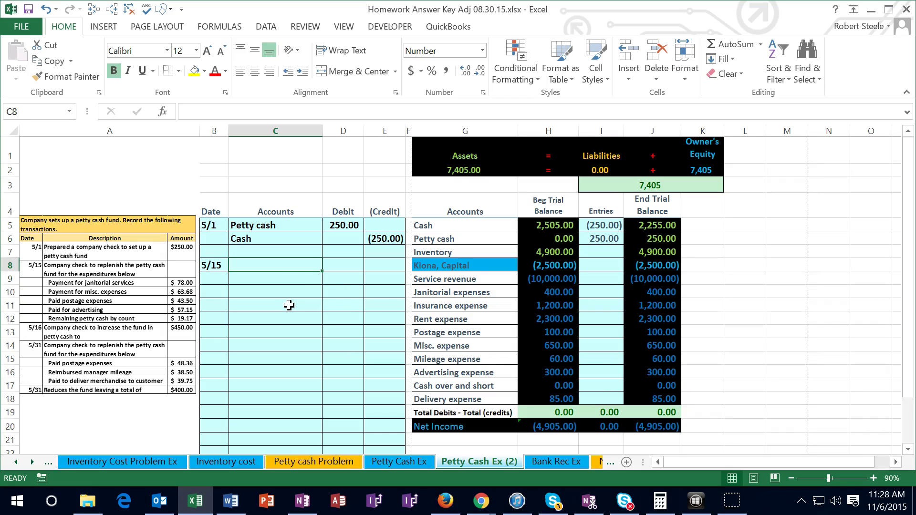
pyautogui.click(437, 267)
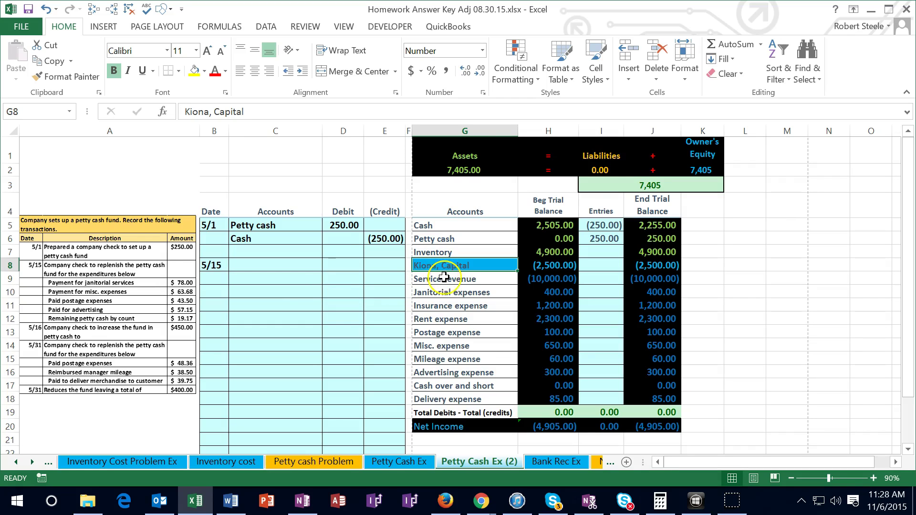
pyautogui.click(445, 281)
pyautogui.moveTo(446, 292); pyautogui.dragTo(452, 391)
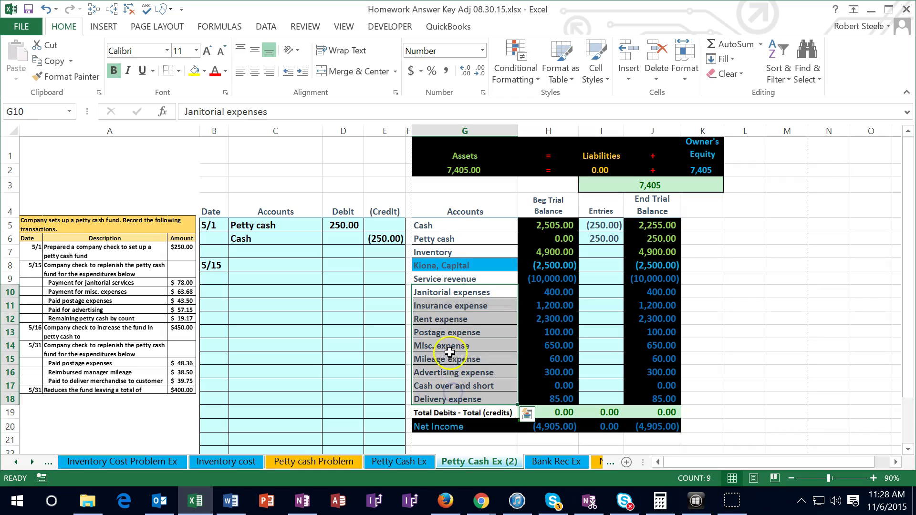
pyautogui.click(444, 295)
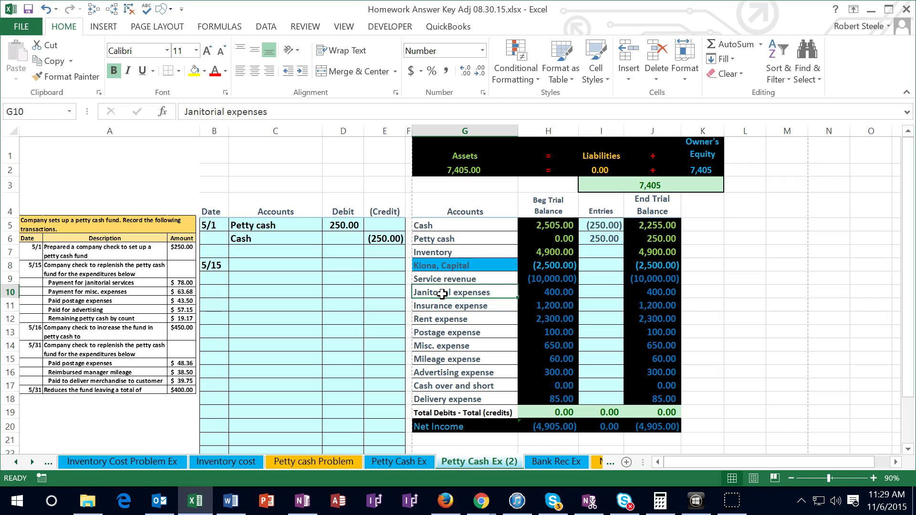
pyautogui.moveTo(442, 293); pyautogui.dragTo(544, 399)
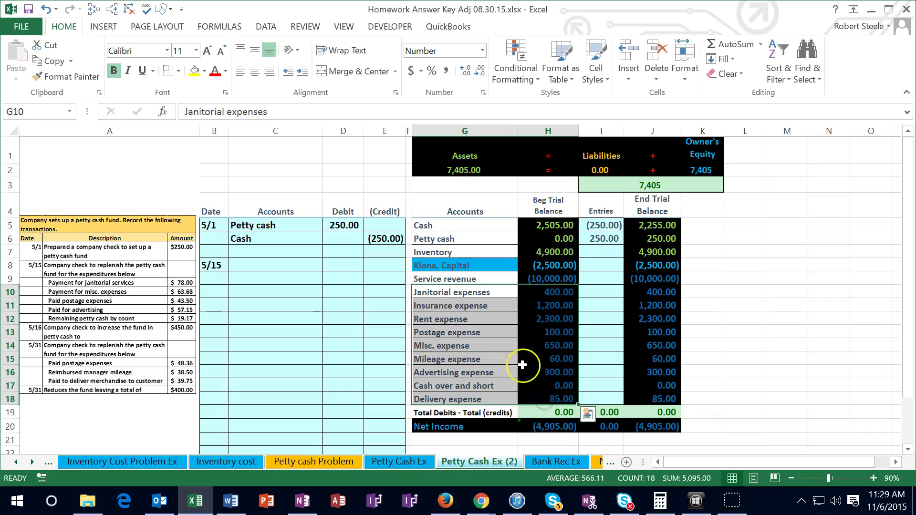
# Copy the Janitorial expenses account name from the trial balance and paste it as values into C8
pyautogui.click(446, 292)
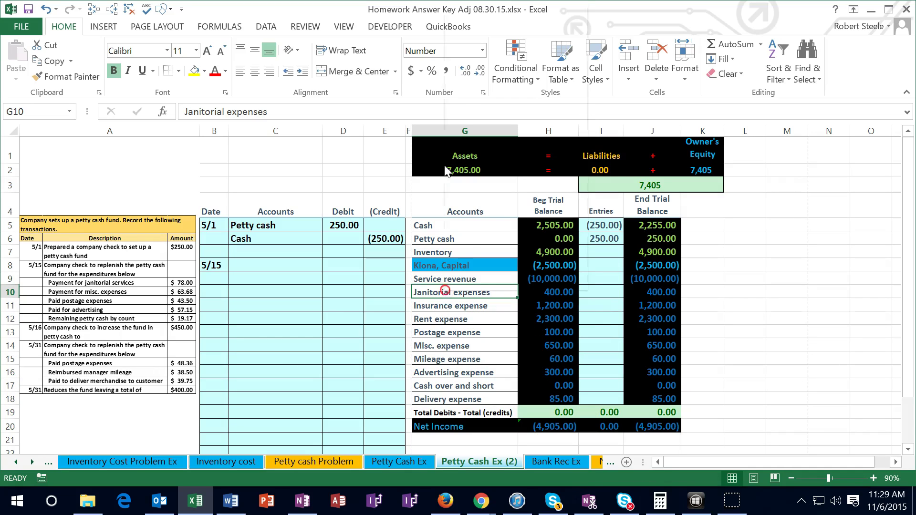
pyautogui.rightClick(445, 290)
pyautogui.click(480, 30)
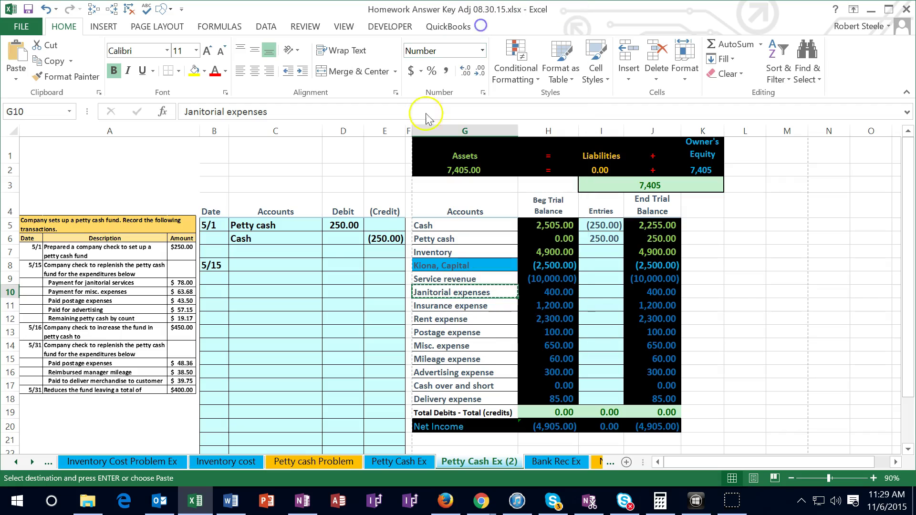
pyautogui.click(261, 266)
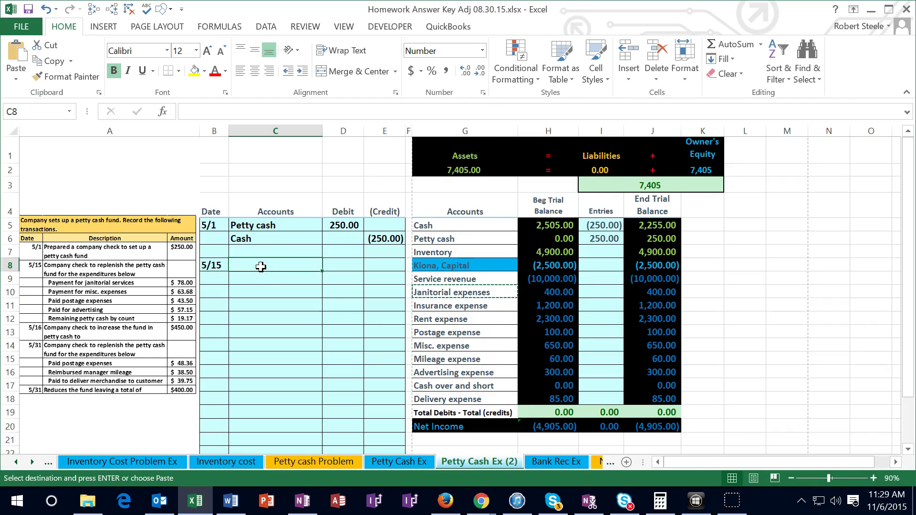
pyautogui.rightClick(261, 266)
pyautogui.click(311, 263)
pyautogui.click(311, 264)
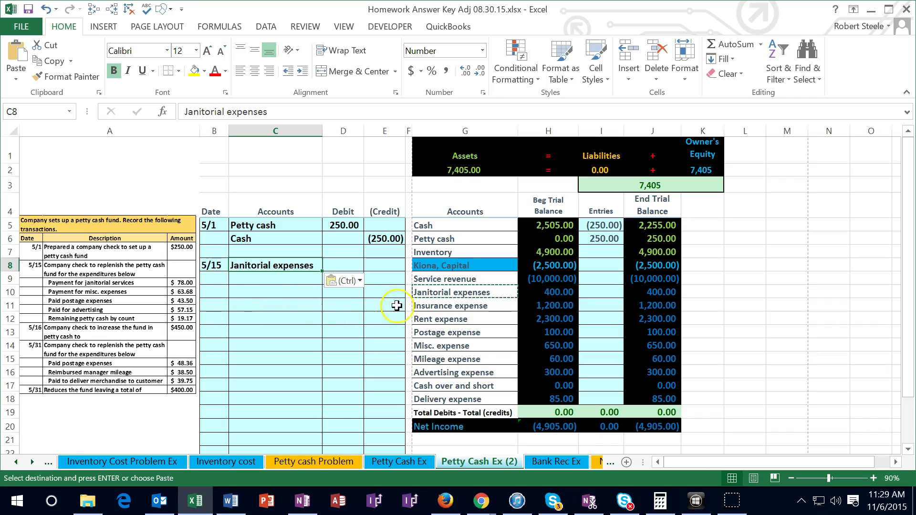
# Copy the Misc. expense account name from the trial balance and paste it as values into C9
pyautogui.click(433, 345)
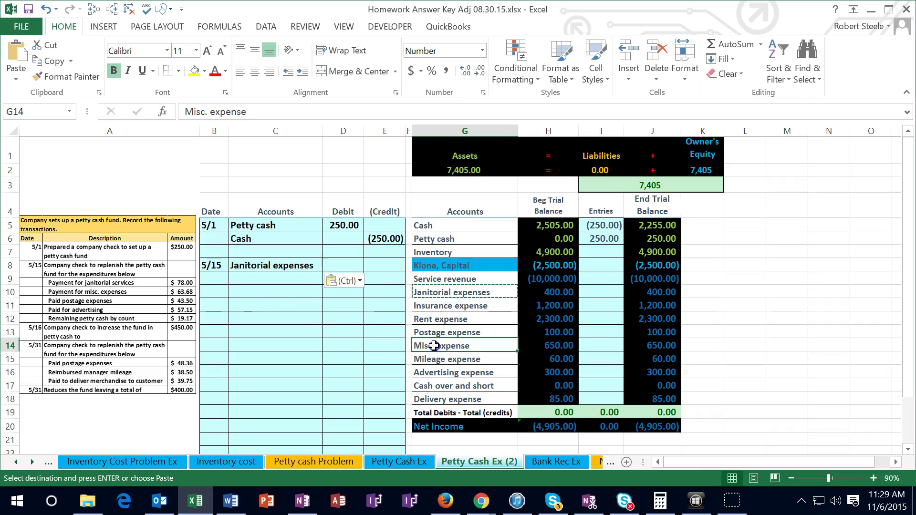
pyautogui.rightClick(433, 345)
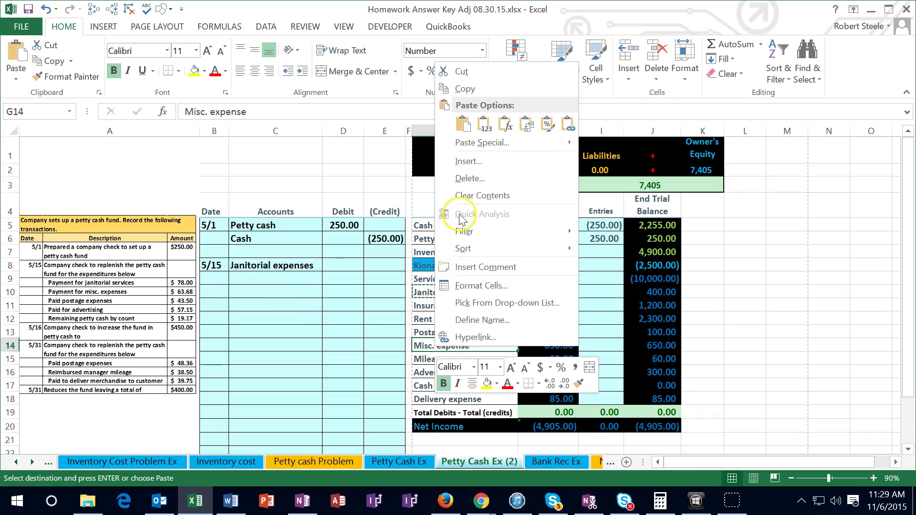
pyautogui.click(461, 89)
pyautogui.click(274, 277)
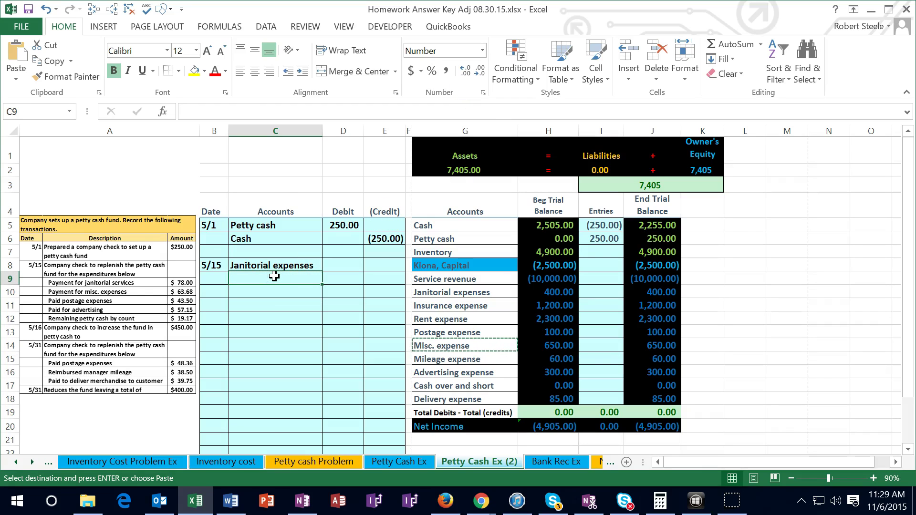
pyautogui.rightClick(275, 277)
pyautogui.click(325, 262)
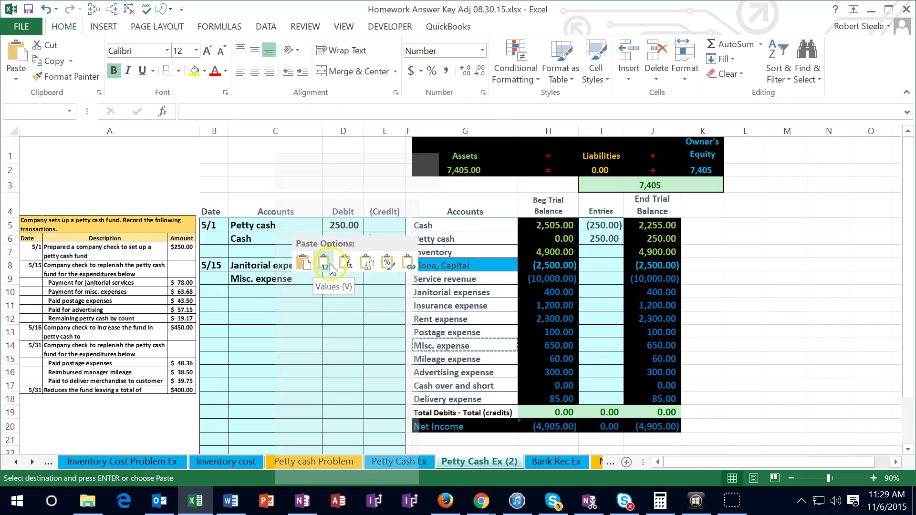
# Enter the debit amounts 78 for Janitorial expenses in D8 and 63.68 for Misc. expense in D9
pyautogui.click(328, 264)
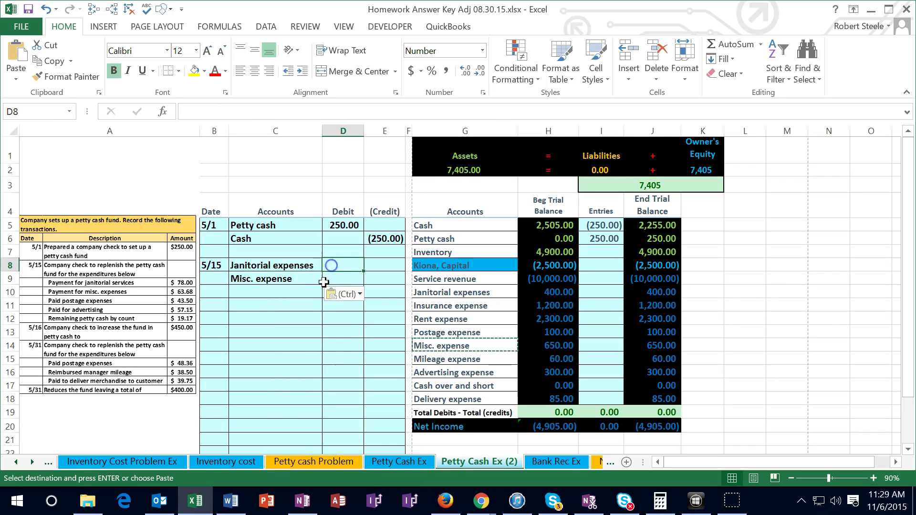
pyautogui.write('78')
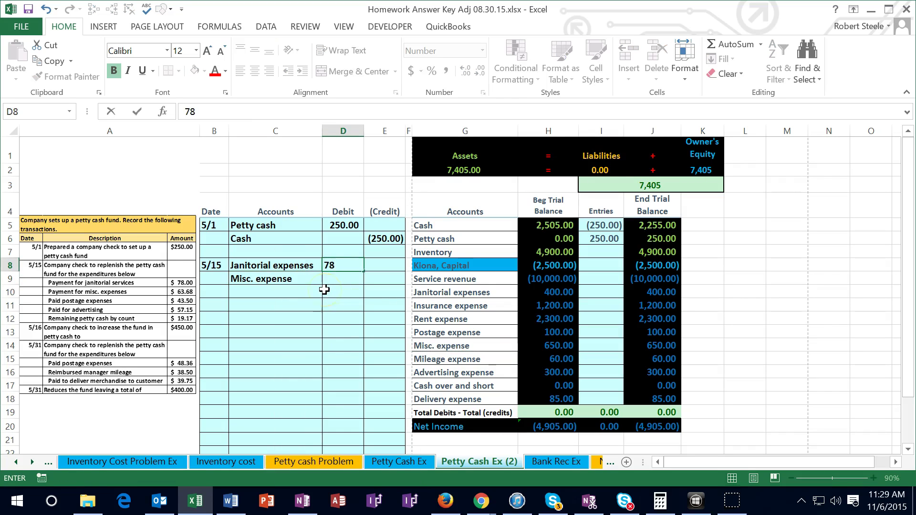
pyautogui.press('Return')
pyautogui.write('63')
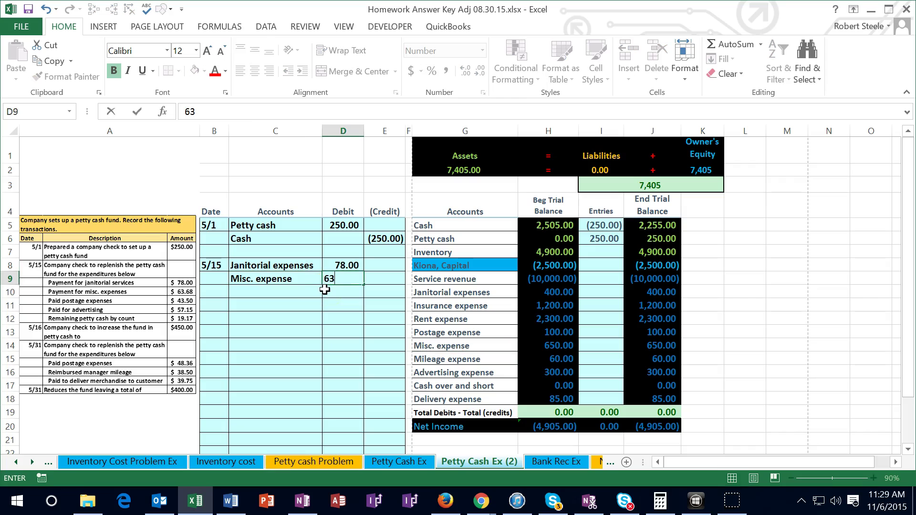
pyautogui.write('.68')
pyautogui.press('Return')
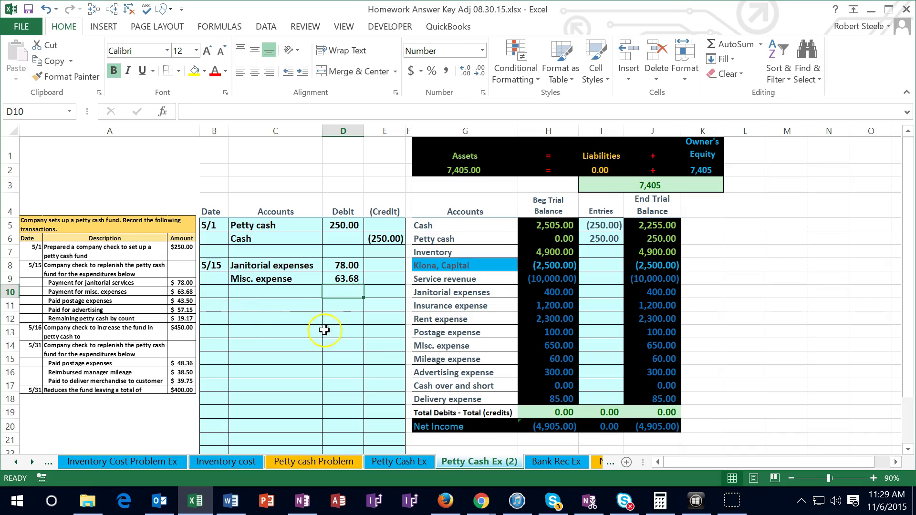
# Copy the Postage expense account name from the trial balance and paste it as values into C10
pyautogui.click(435, 334)
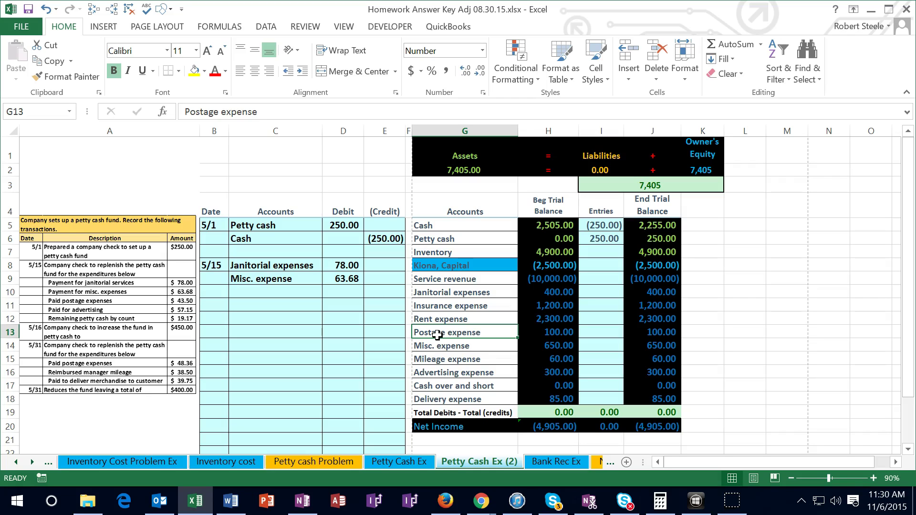
pyautogui.rightClick(437, 334)
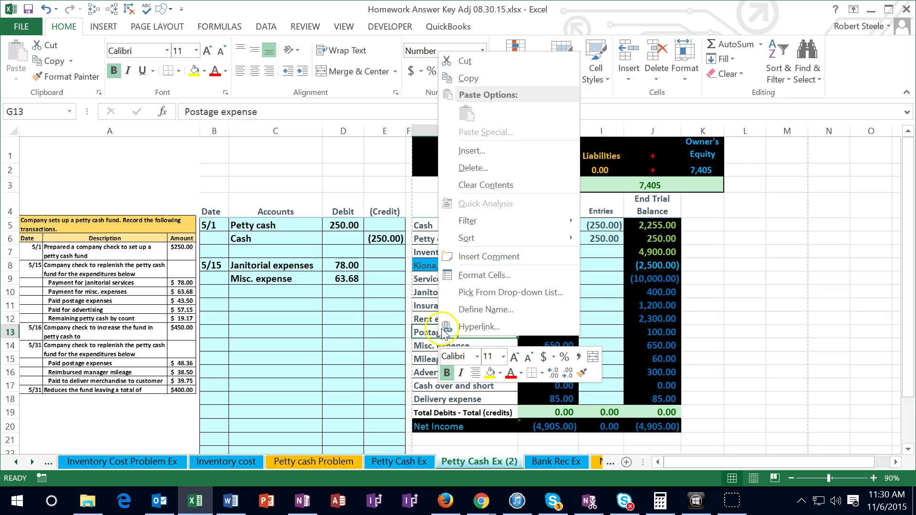
pyautogui.click(467, 79)
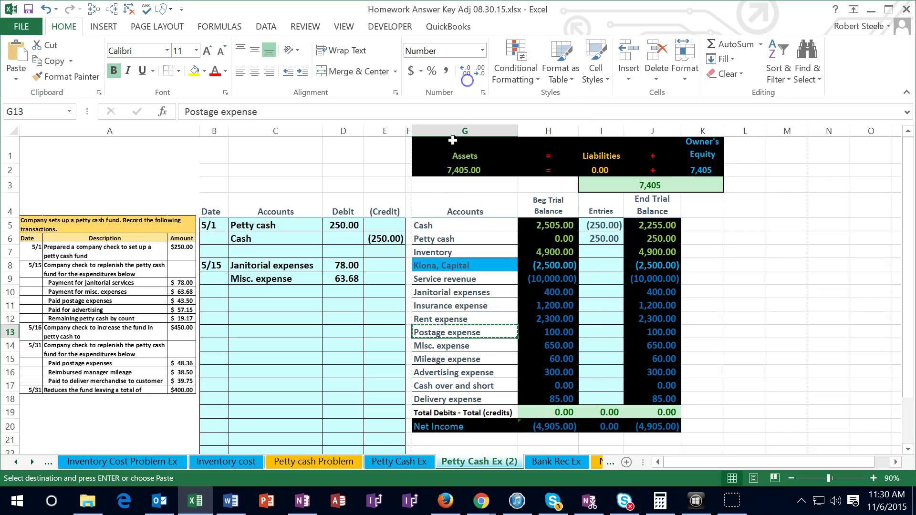
pyautogui.click(255, 293)
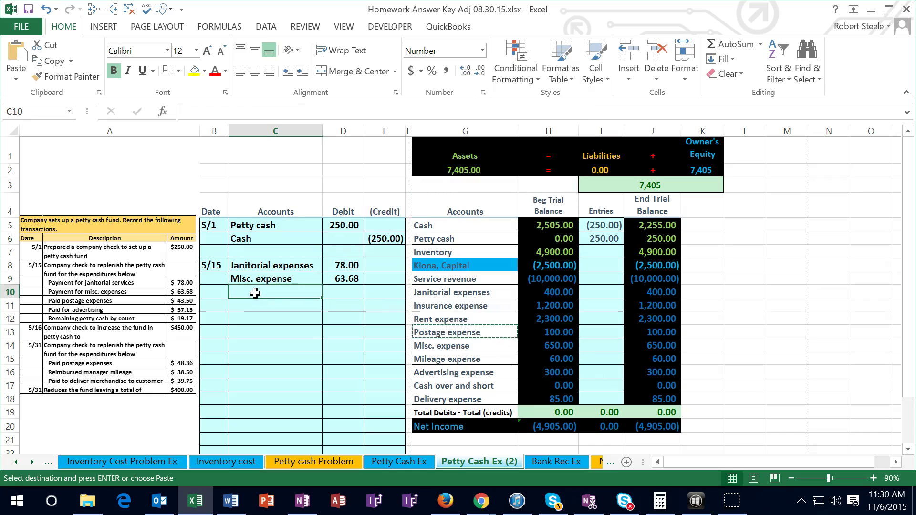
pyautogui.rightClick(255, 293)
pyautogui.click(299, 72)
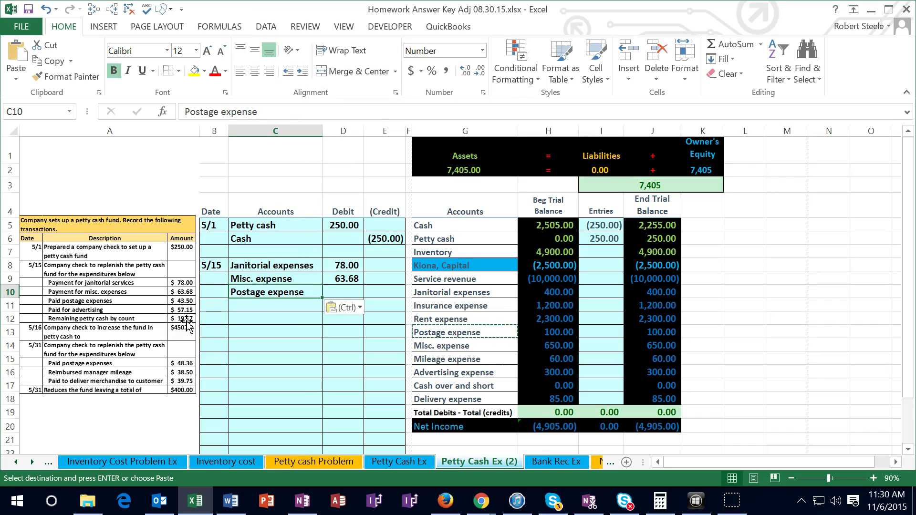
# Copy the Advertising expense account name from the trial balance and paste it as values into C11
pyautogui.click(335, 325)
pyautogui.click(468, 371)
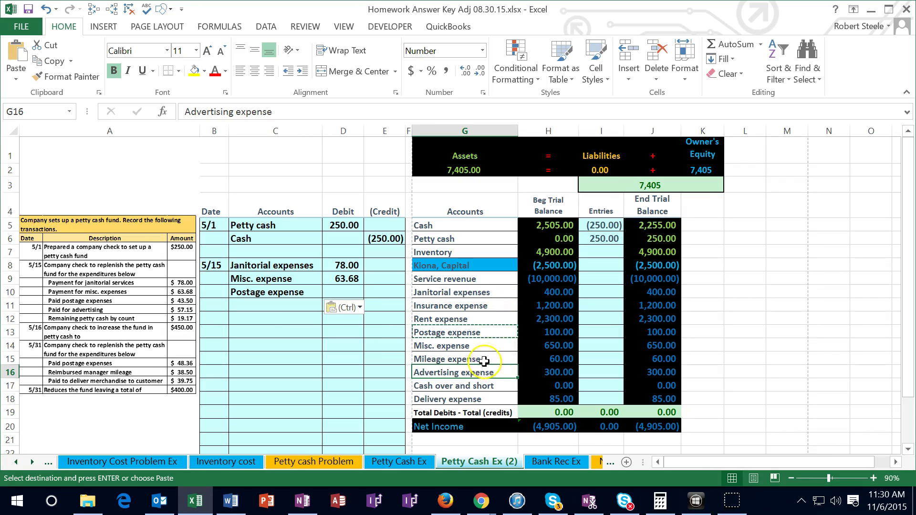
pyautogui.rightClick(472, 372)
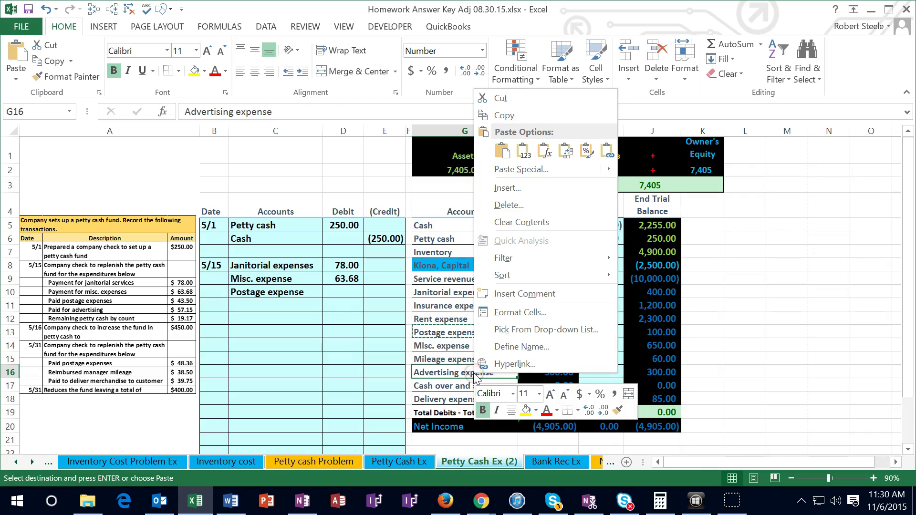
pyautogui.click(501, 115)
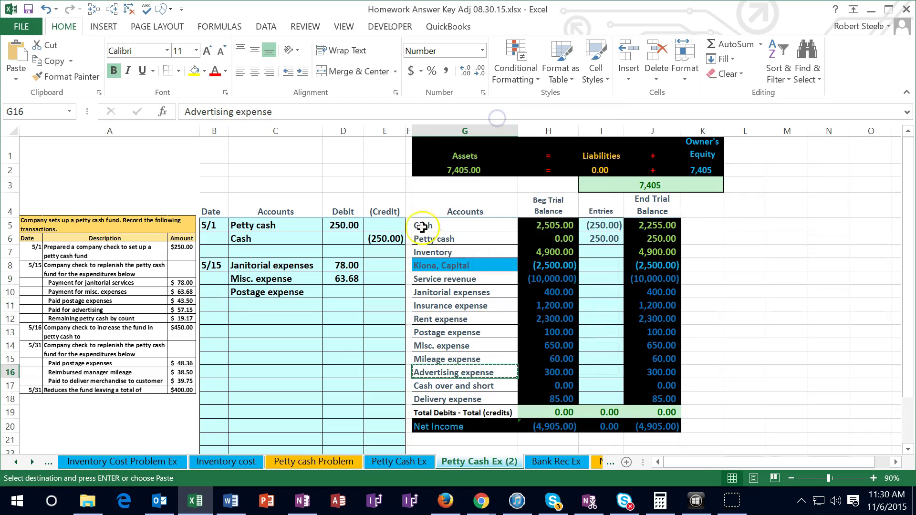
pyautogui.rightClick(299, 303)
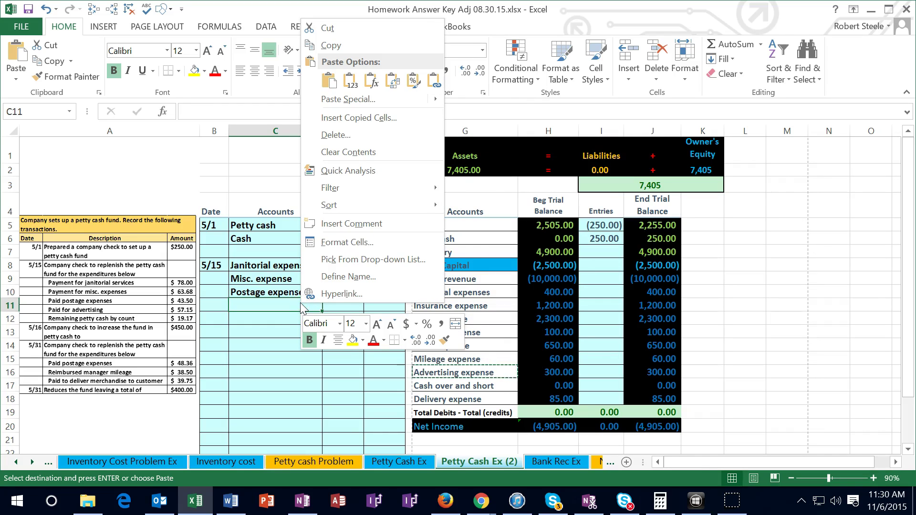
pyautogui.click(350, 81)
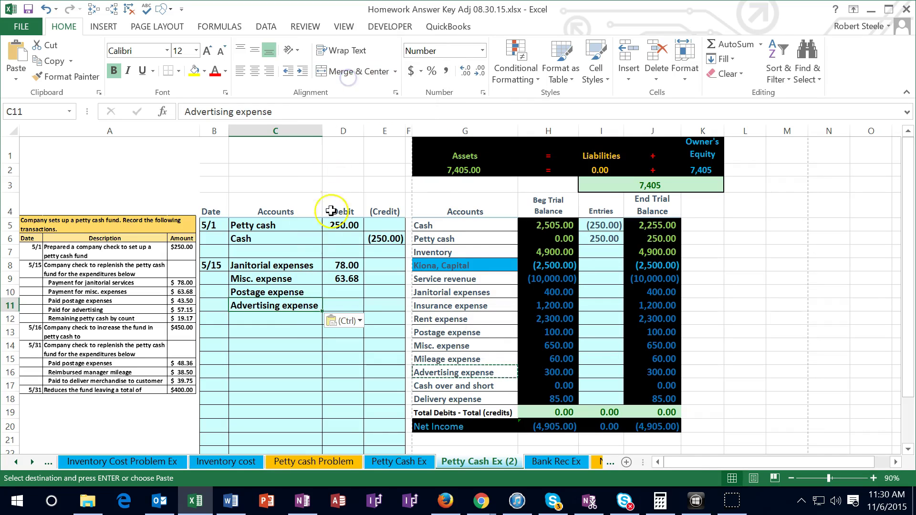
# Enter the debit amounts 43.5 for Postage expense in D10 and 57.15 for Advertising expense in D11
pyautogui.click(345, 294)
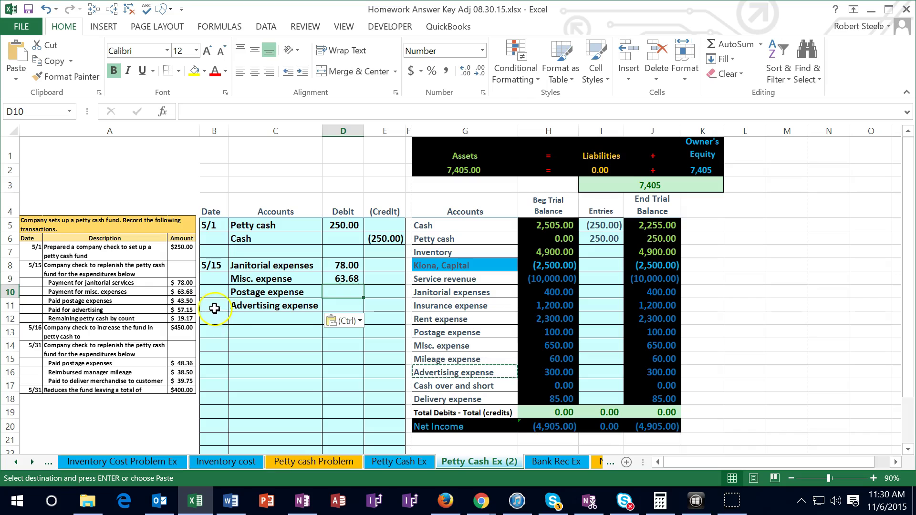
pyautogui.write('43.5')
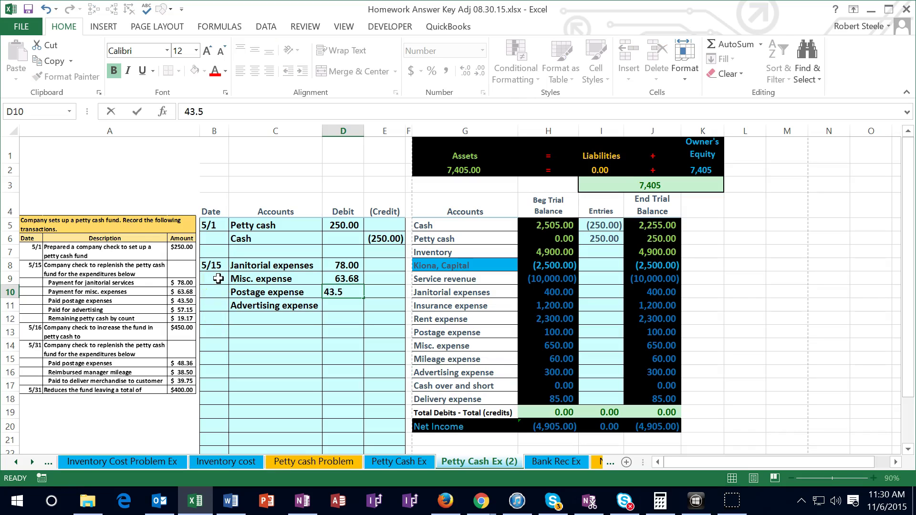
pyautogui.press('Return')
pyautogui.write('57.1')
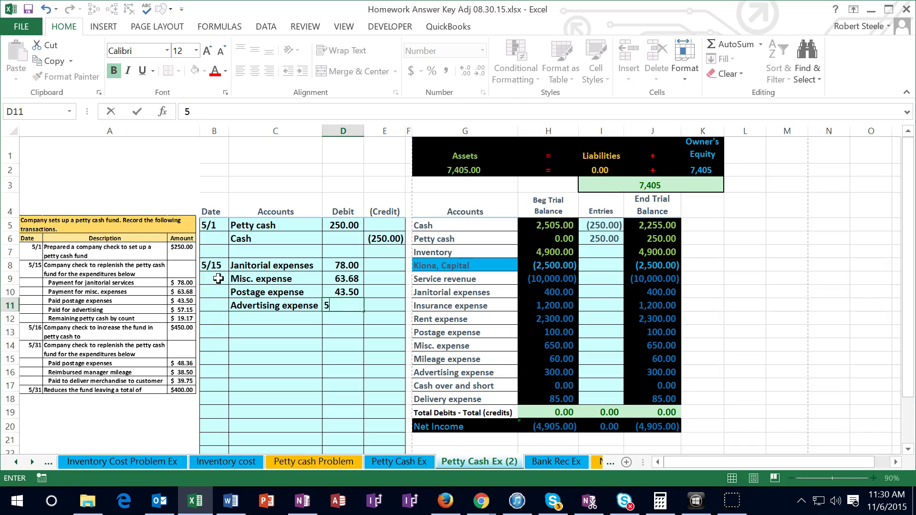
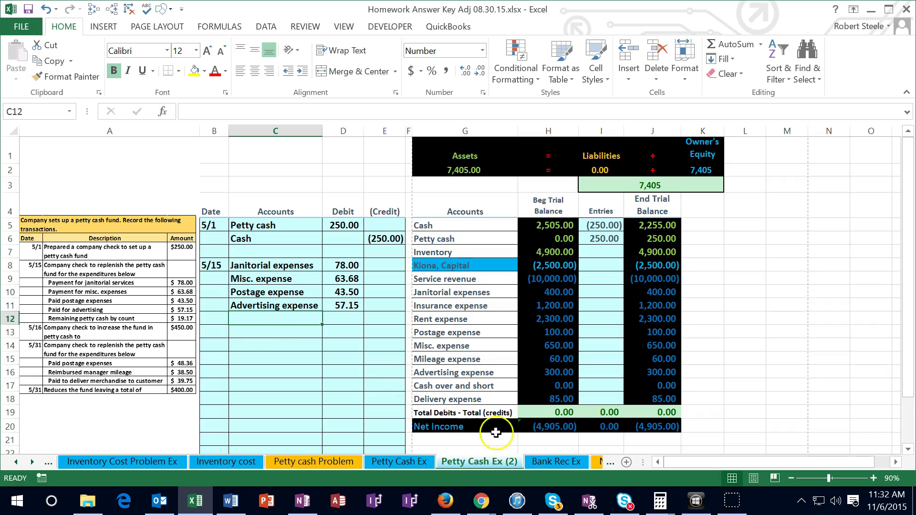
# Switch to Calculator and subtract the remaining petty cash count of 19.17 from the 250 fund balance
pyautogui.click(660, 498)
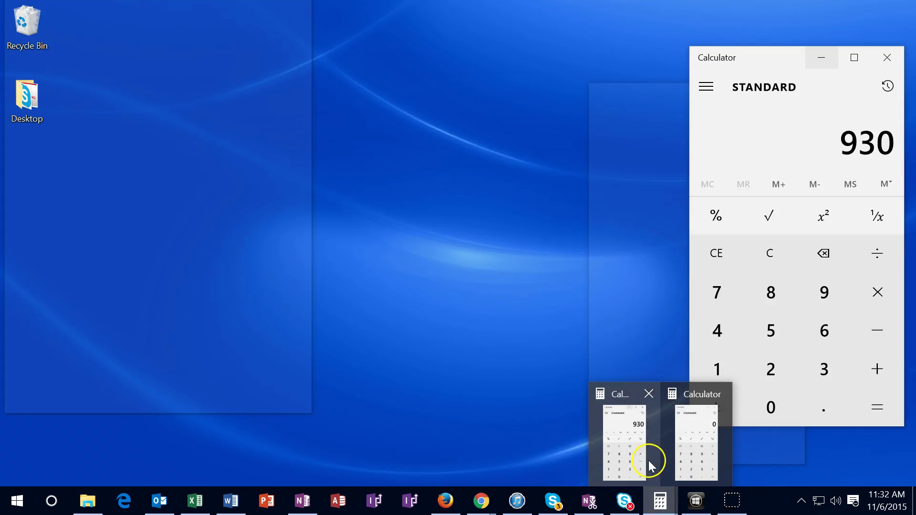
pyautogui.click(695, 450)
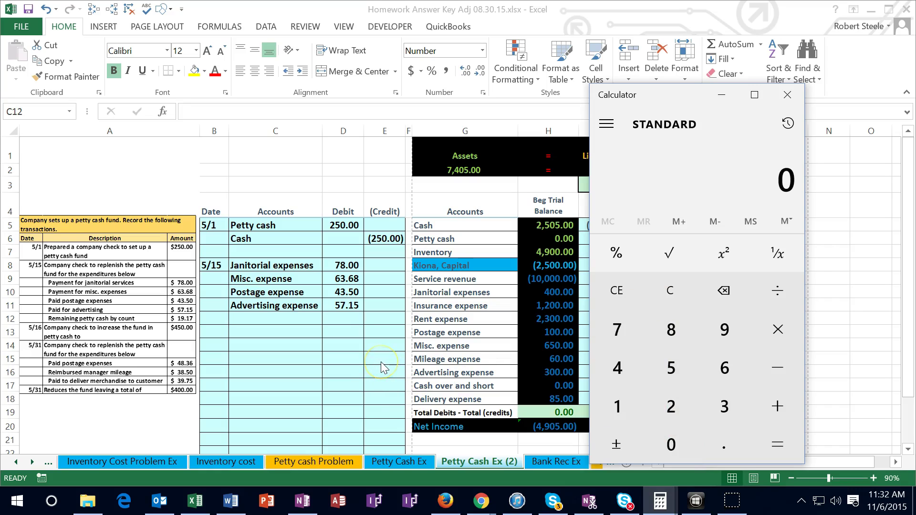
pyautogui.write('250 ')
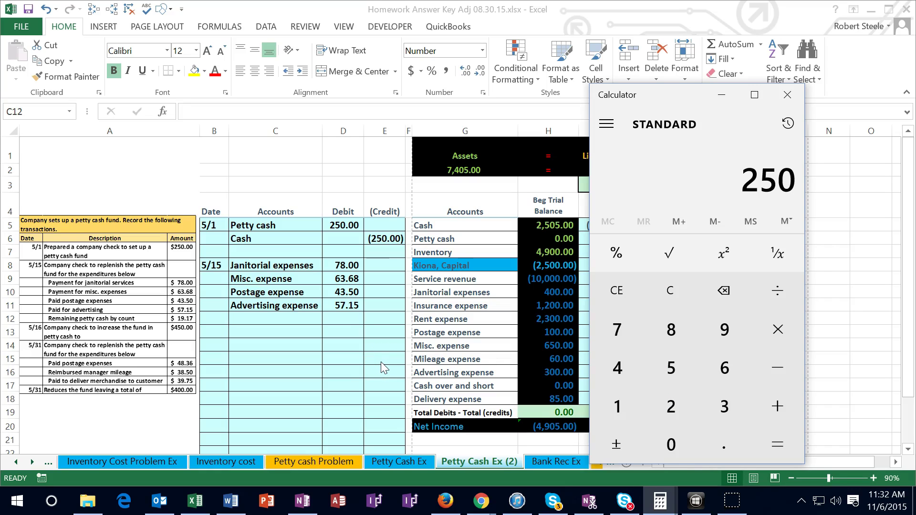
pyautogui.write('- ')
pyautogui.write('19.17')
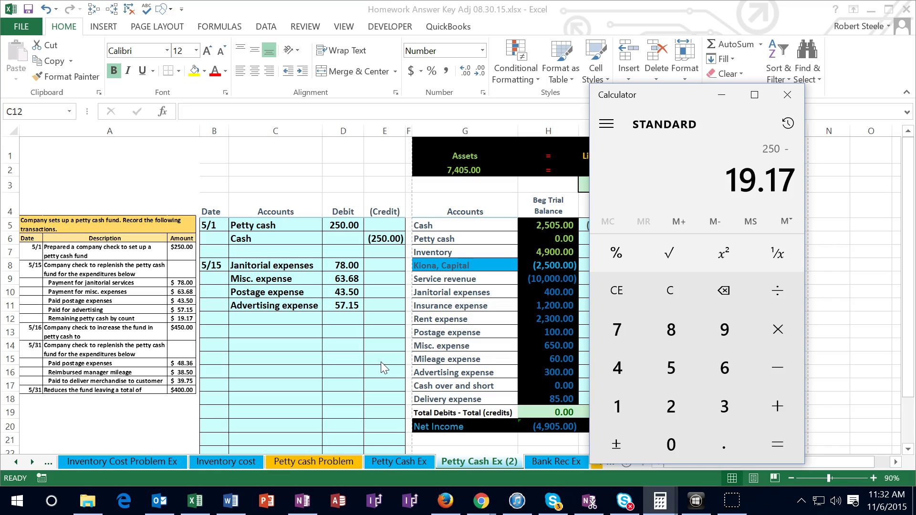
pyautogui.press('Return')
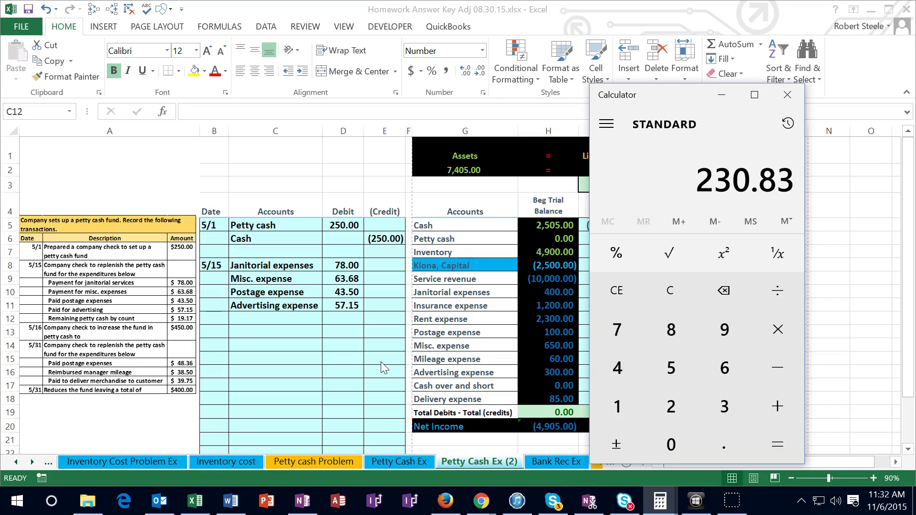
# Return to the Excel worksheet, copy the Cash account name from the trial balance and paste it as values into C12
pyautogui.click(370, 363)
pyautogui.click(428, 266)
pyautogui.click(457, 223)
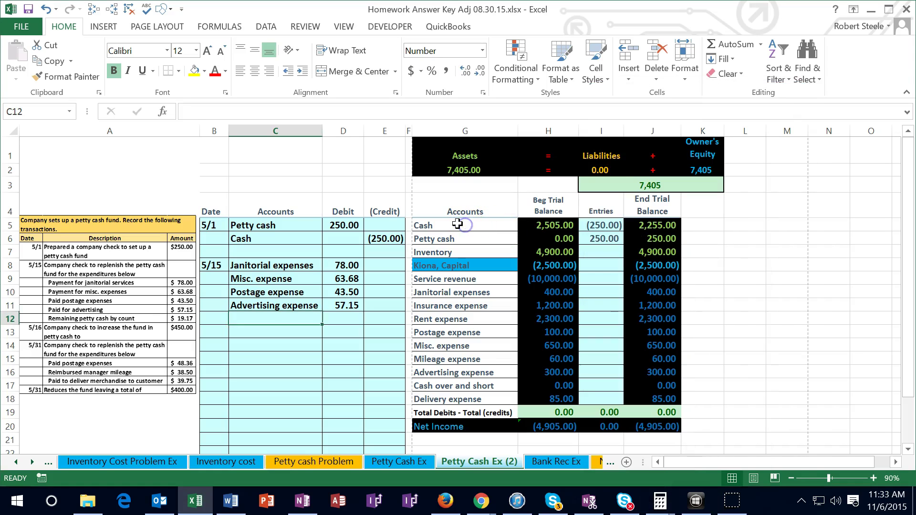
pyautogui.rightClick(457, 224)
pyautogui.click(459, 224)
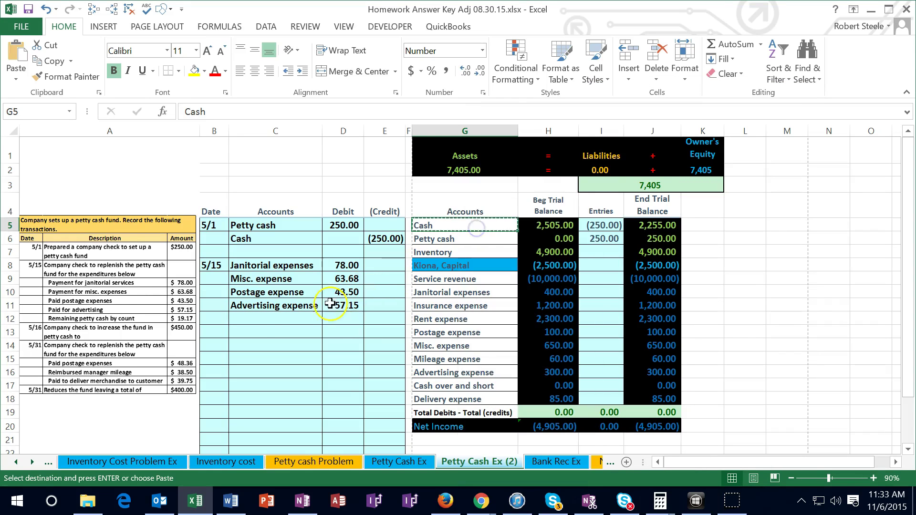
pyautogui.click(270, 323)
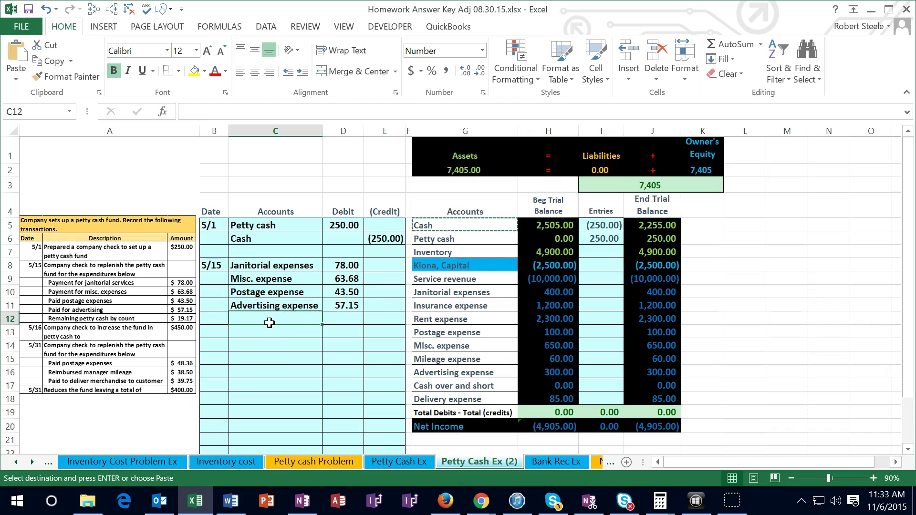
pyautogui.rightClick(270, 323)
pyautogui.click(319, 101)
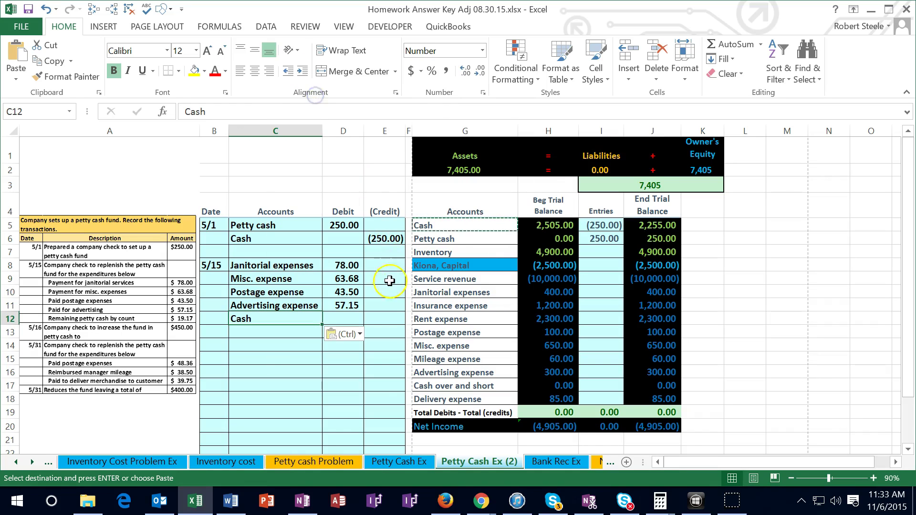
# Enter the credit amount -230.83 for Cash in E12
pyautogui.click(392, 323)
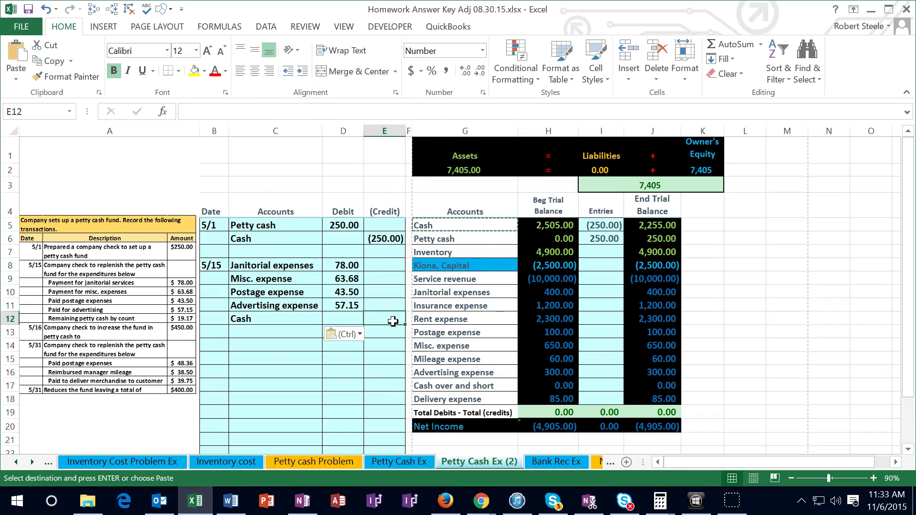
pyautogui.write('-230.83')
pyautogui.press('Return')
pyautogui.click(388, 338)
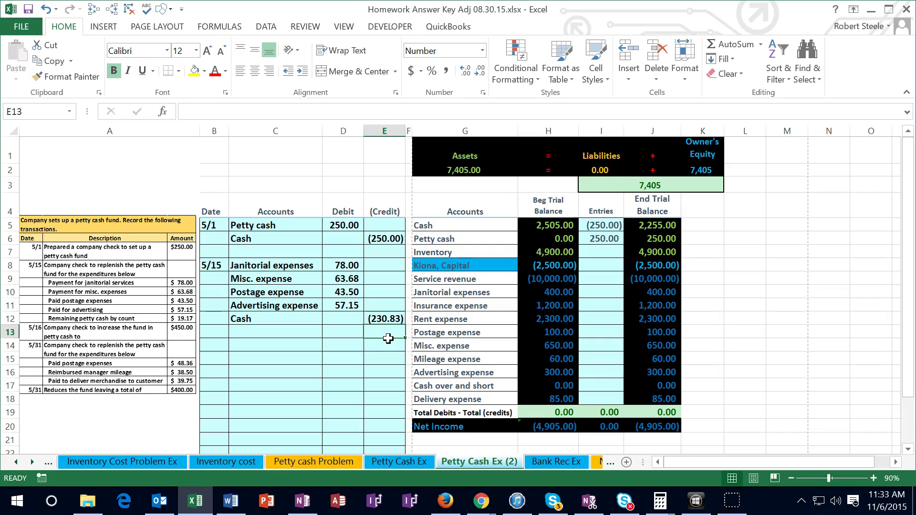
# Check the sum of the 5/15 debit amounts in D8:D11
pyautogui.moveTo(349, 265); pyautogui.dragTo(347, 306)
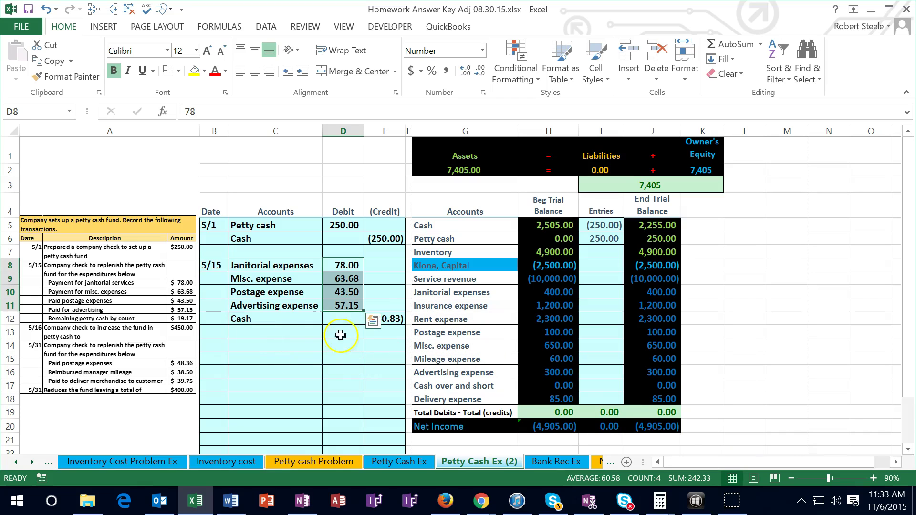
pyautogui.click(347, 322)
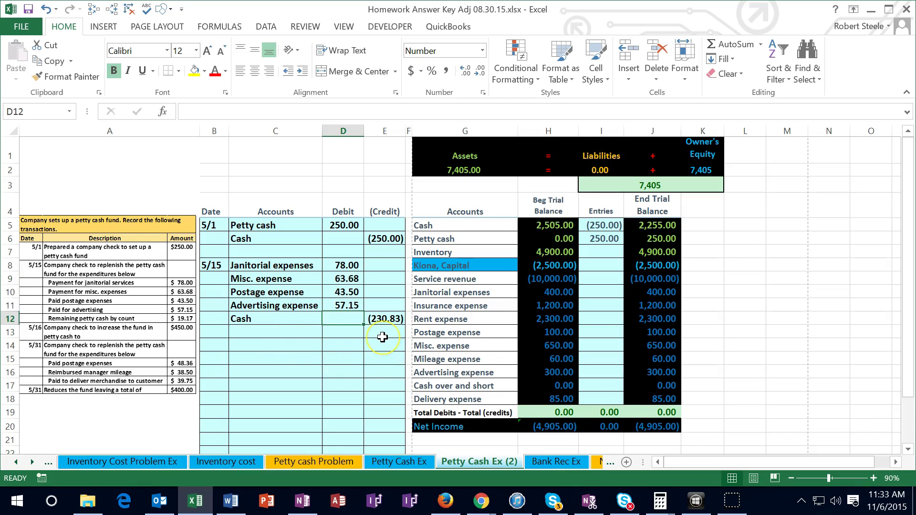
pyautogui.moveTo(345, 264); pyautogui.dragTo(351, 302)
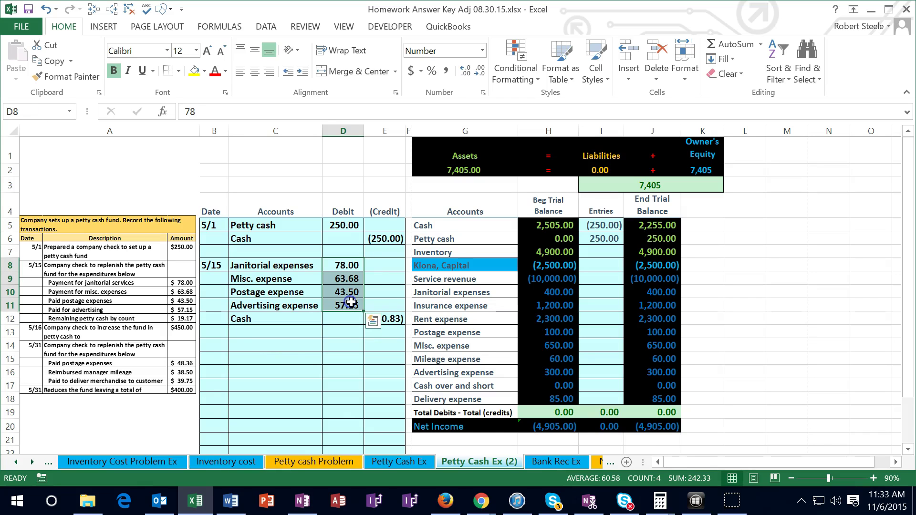
# Switch to Calculator, clear it and subtract the 230.83 cash credit from the 242.33 debit total
pyautogui.click(660, 501)
pyautogui.click(683, 455)
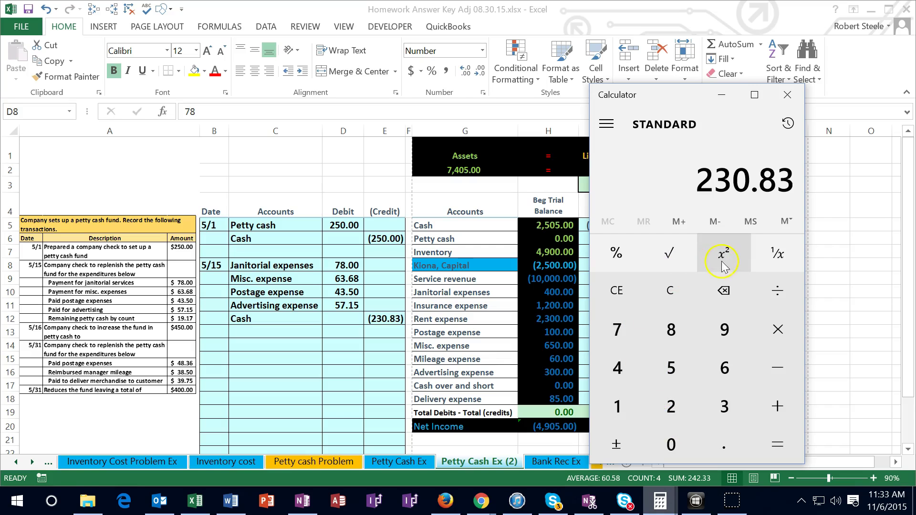
pyautogui.click(675, 287)
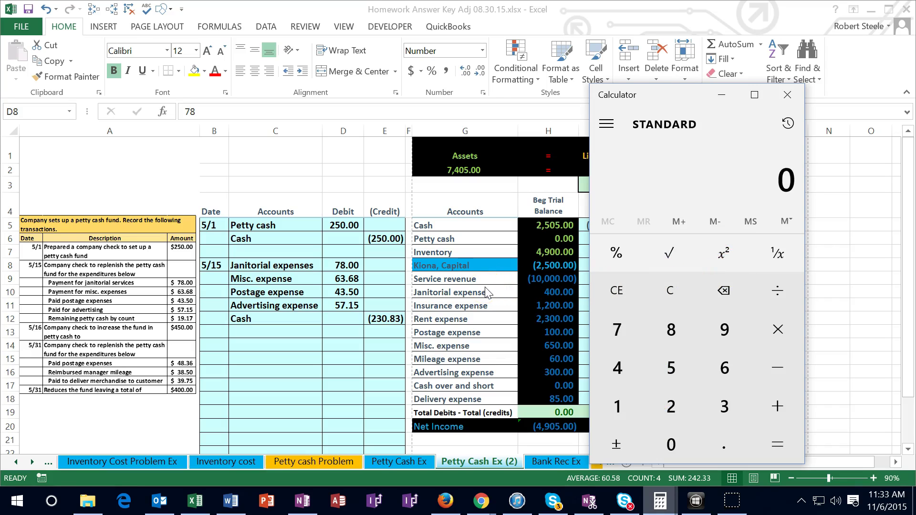
pyautogui.click(425, 321)
pyautogui.write('25')
pyautogui.press('BackSpace')
pyautogui.write('42.3')
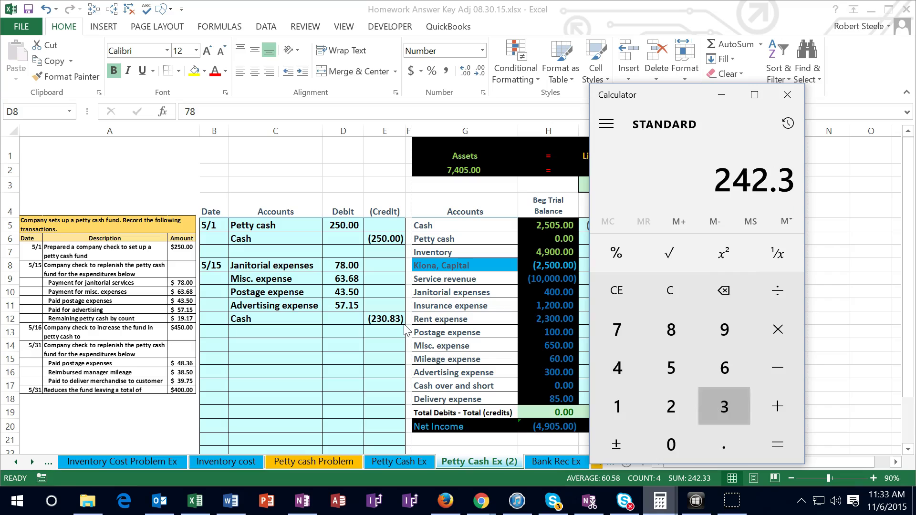
pyautogui.write('3')
pyautogui.press('-')
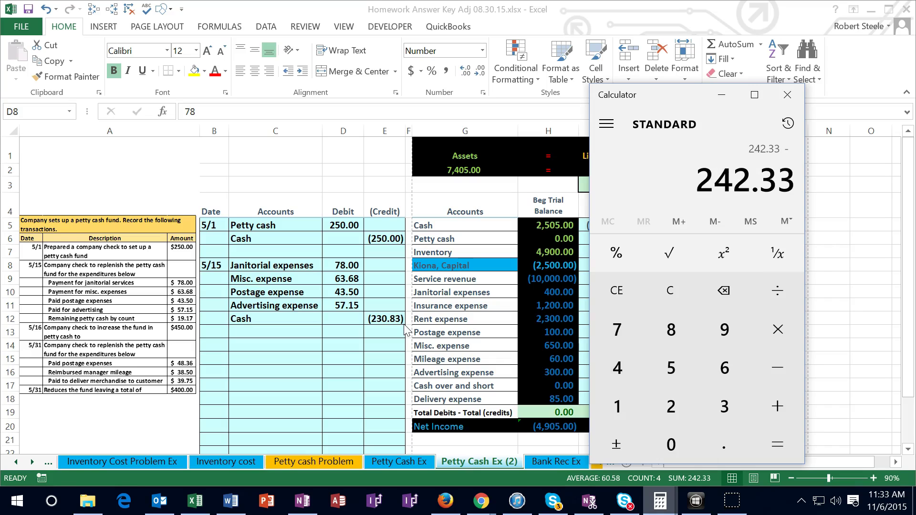
pyautogui.write('230.83')
pyautogui.press('Return')
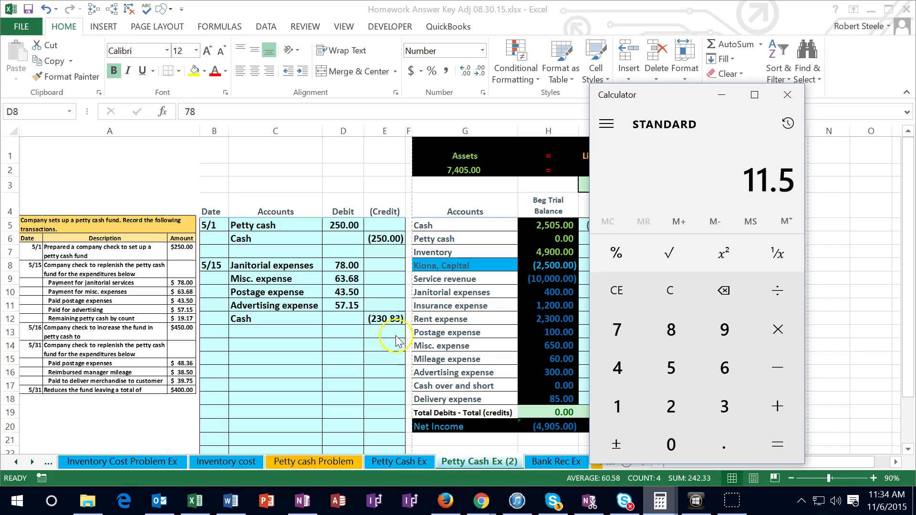
# Return to the Excel worksheet and enter the credit amount -11.5 in E13
pyautogui.click(386, 331)
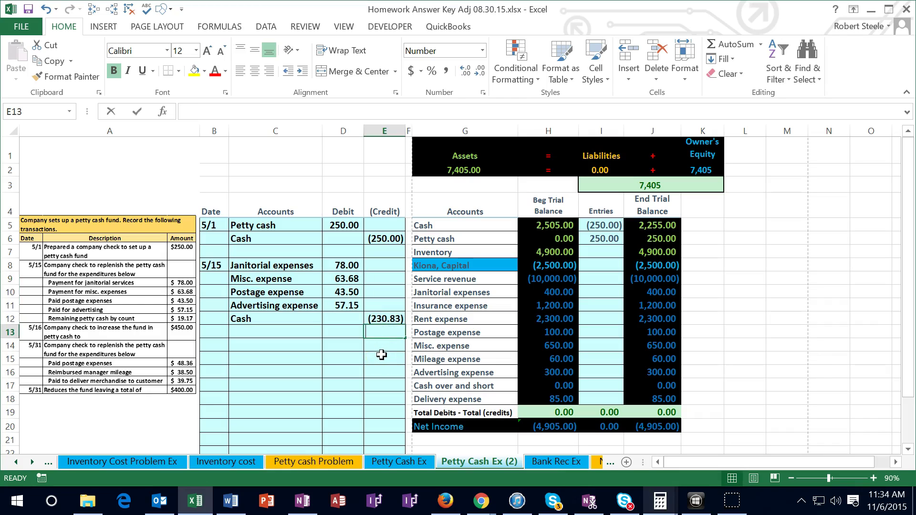
pyautogui.write('-11')
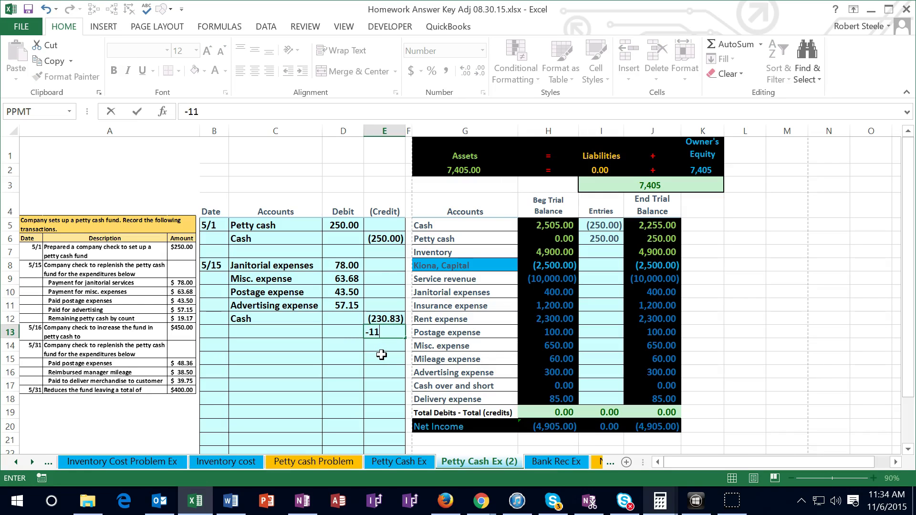
pyautogui.write('.5')
pyautogui.press('Return')
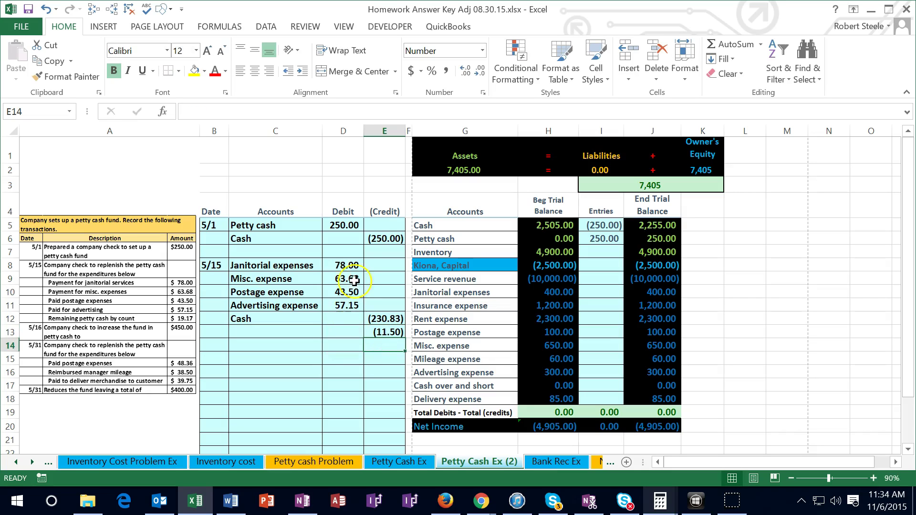
# Compare the sum of the 5/15 debits in D8:D11 with the sum of the credits in E12:E13
pyautogui.click(344, 269)
pyautogui.moveTo(345, 286); pyautogui.dragTo(345, 310)
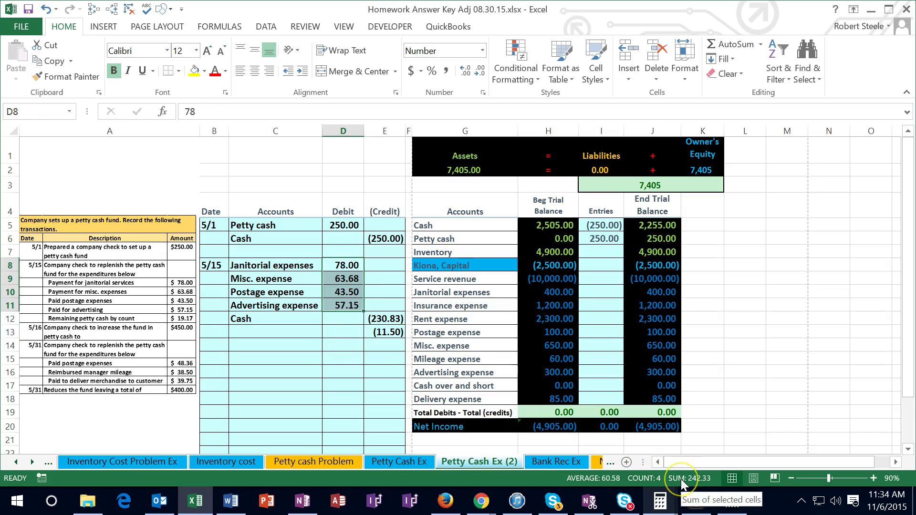
pyautogui.moveTo(389, 318); pyautogui.dragTo(398, 333)
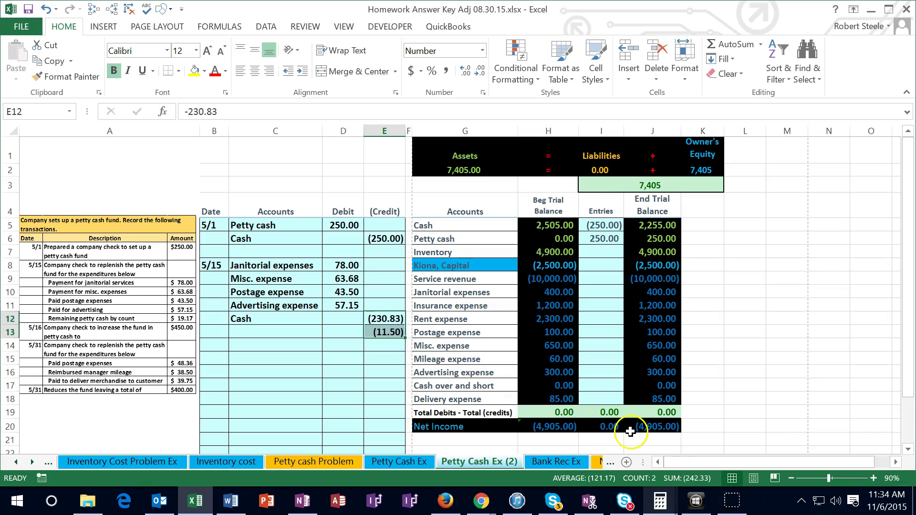
# Replace the amount in E13 with the formula -SUM(D8:E12) and check the sum of the 5/15 entry in D8:E13
pyautogui.click(393, 334)
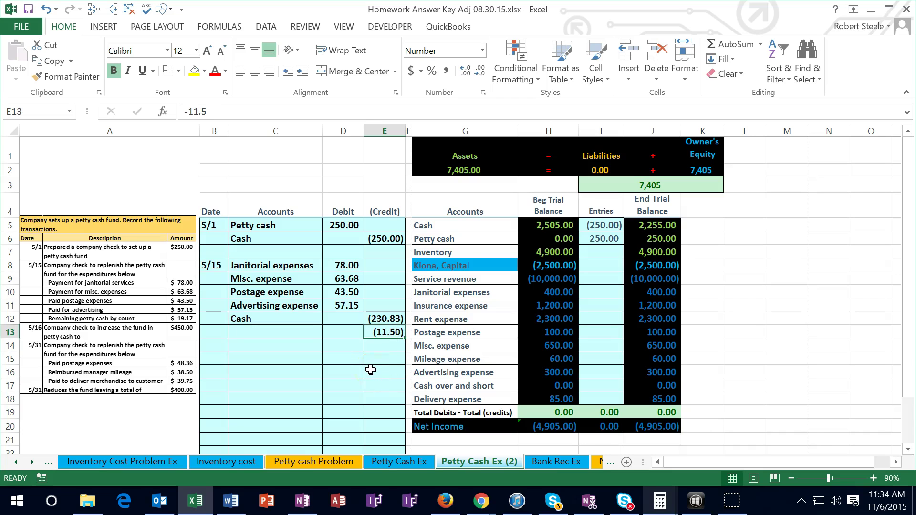
pyautogui.press('Delete')
pyautogui.write('-su')
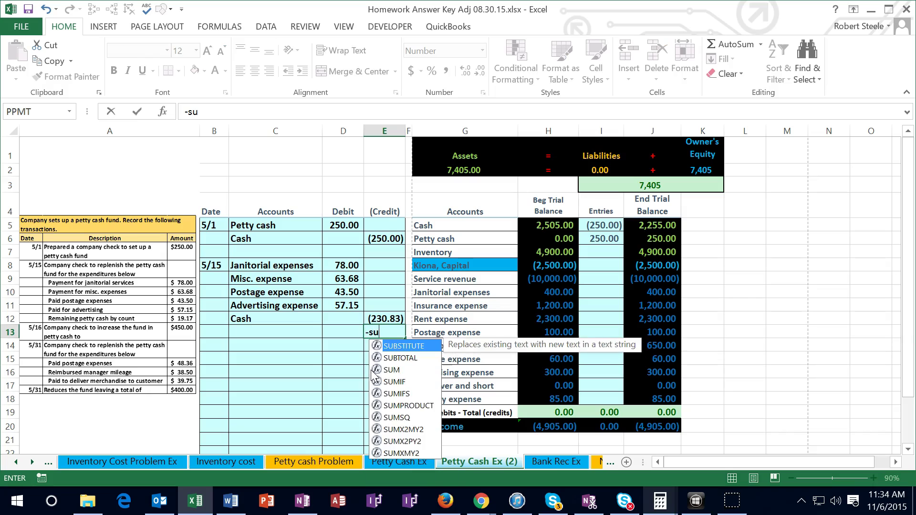
pyautogui.write('m(')
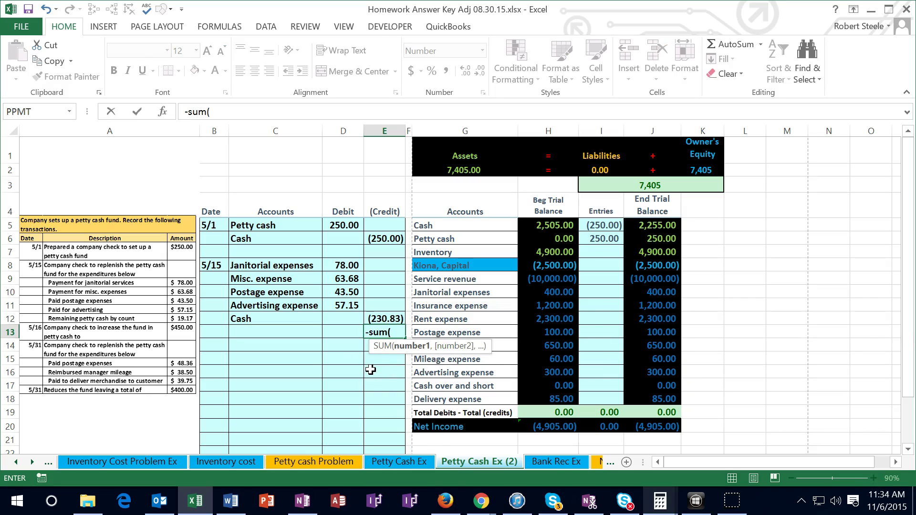
pyautogui.moveTo(346, 266); pyautogui.dragTo(383, 317)
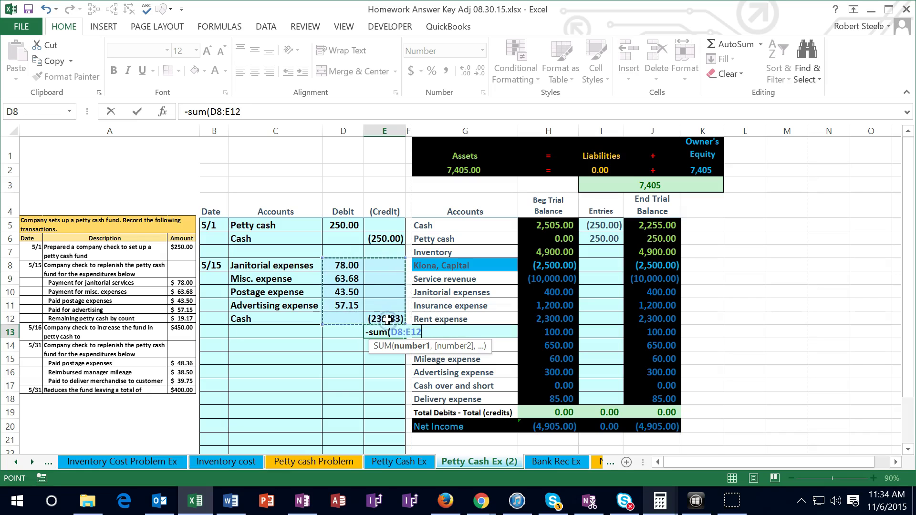
pyautogui.press('Return')
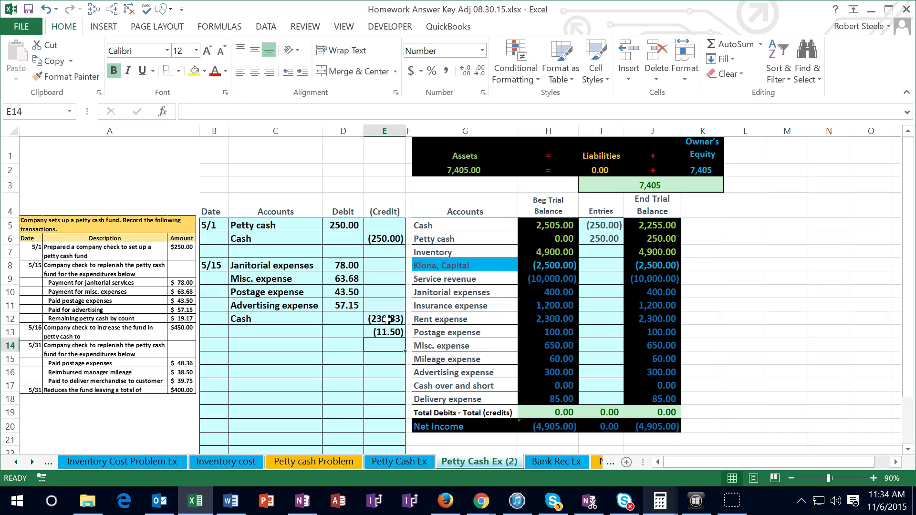
pyautogui.moveTo(346, 266); pyautogui.dragTo(377, 333)
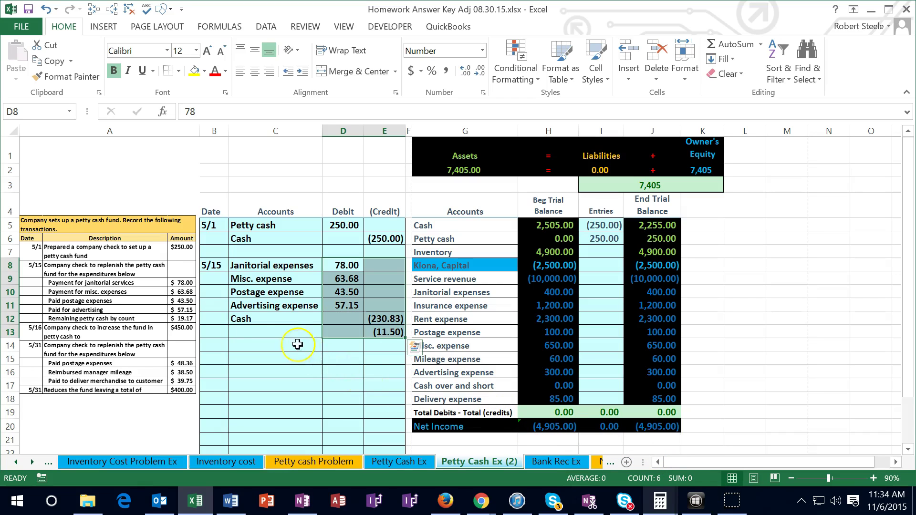
pyautogui.click(277, 332)
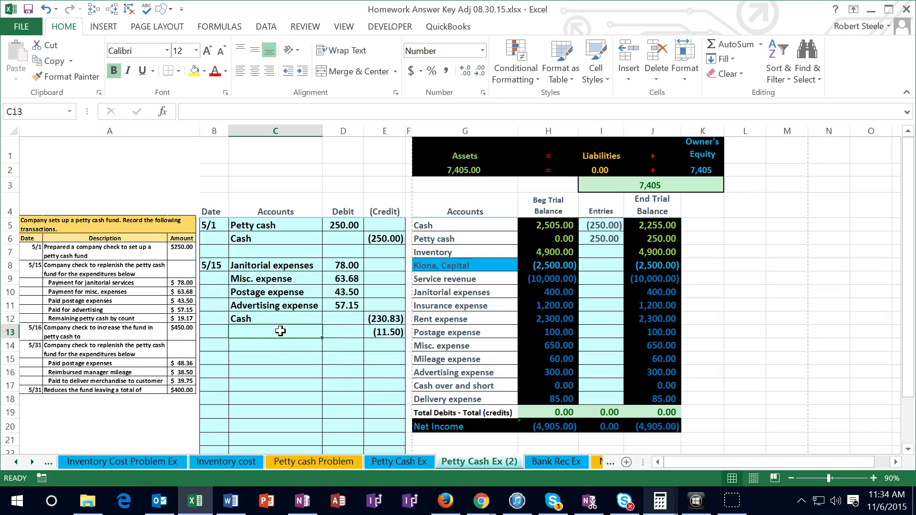